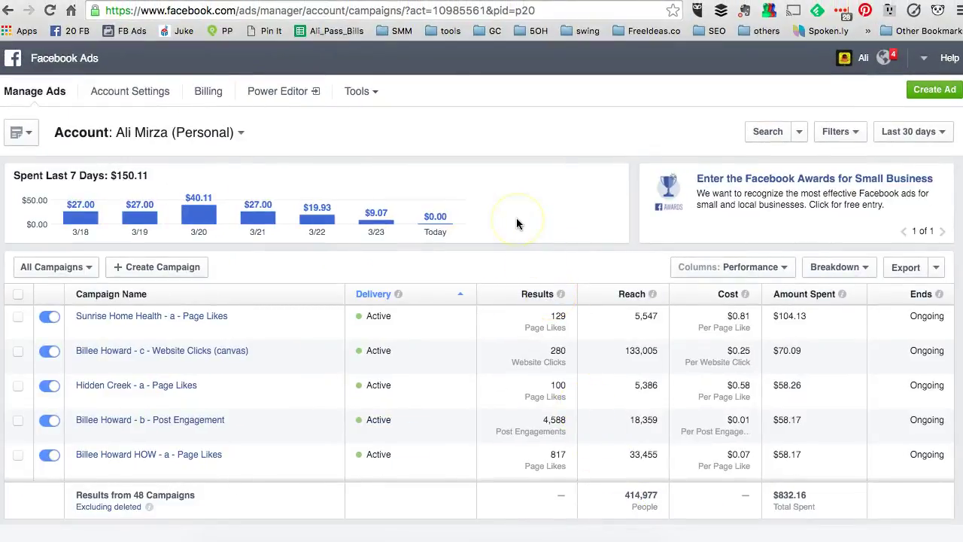
- Start a new ad campaign and scroll through the list of marketing objectives
{"action": "left_click", "coordinate": [402, 123]}
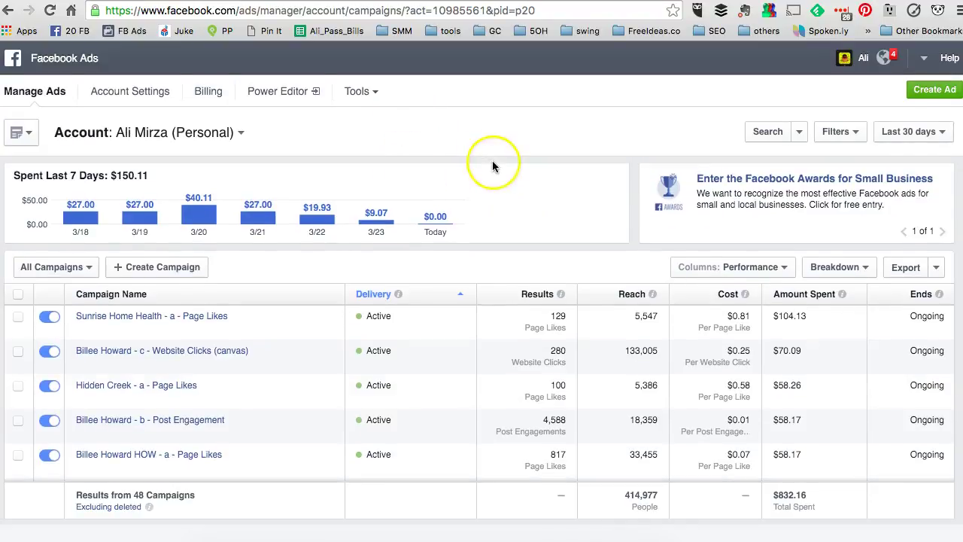
{"action": "right_click", "coordinate": [878, 103]}
{"action": "left_click", "coordinate": [885, 92]}
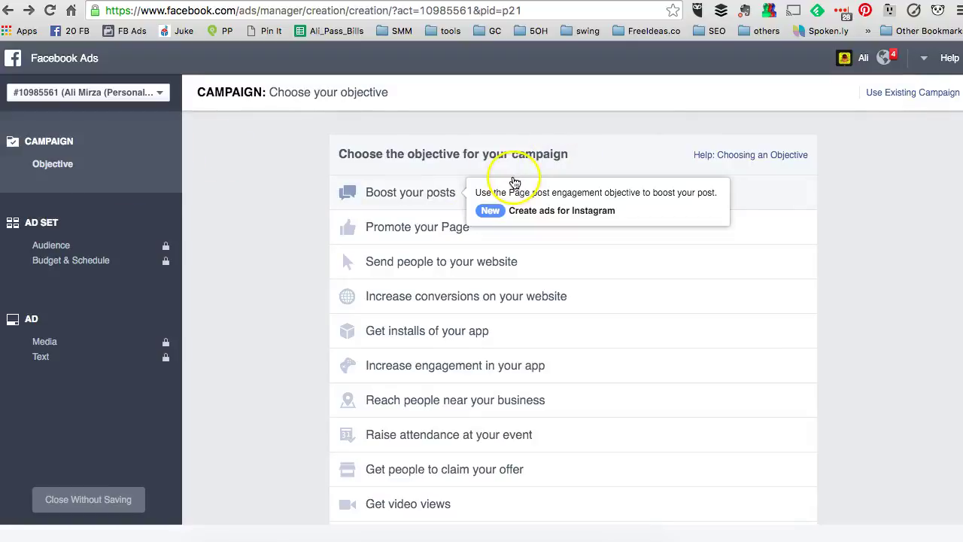
{"action": "scroll", "coordinate": [509, 221], "scroll_direction": "down", "scroll_amount": 1}
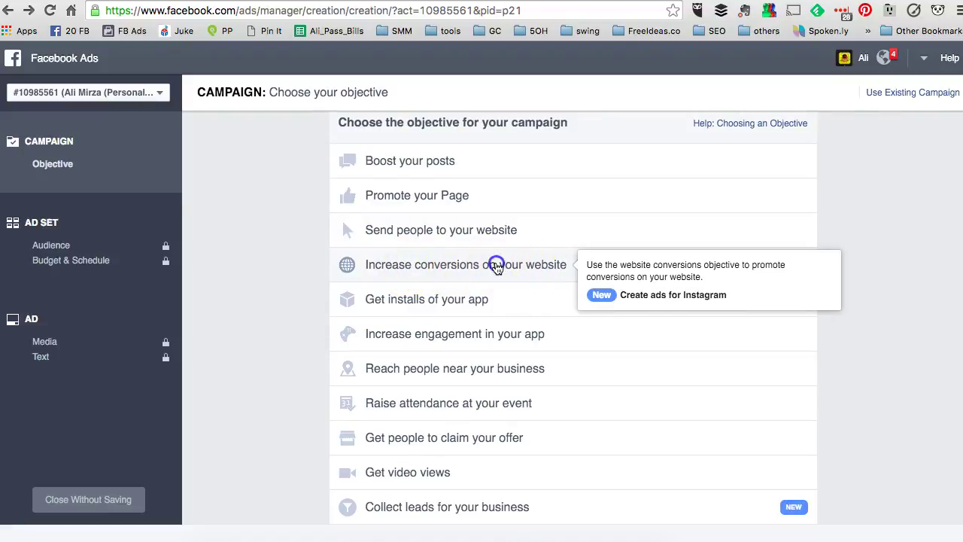
{"action": "left_click", "coordinate": [497, 269]}
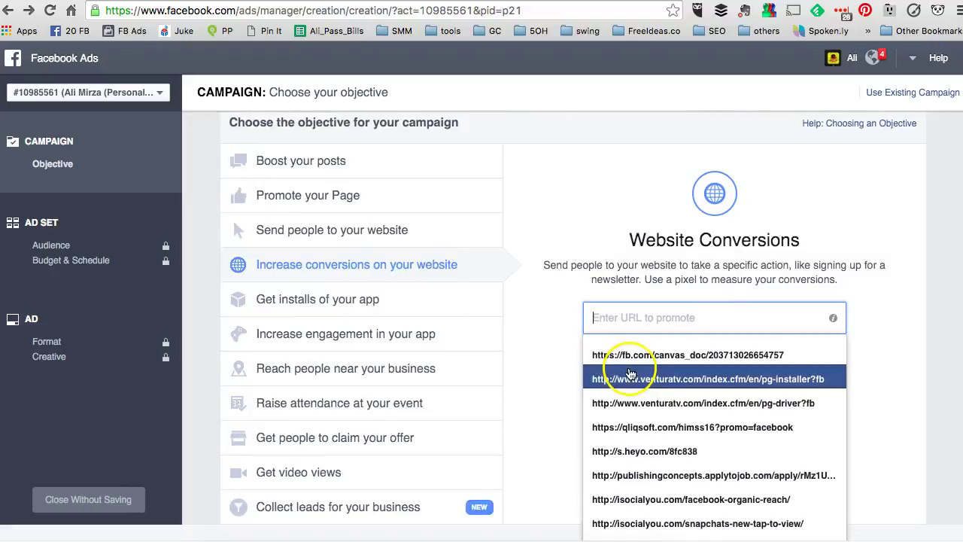
{"action": "left_click", "coordinate": [531, 342]}
{"action": "scroll", "coordinate": [532, 342], "scroll_direction": "down", "scroll_amount": 1}
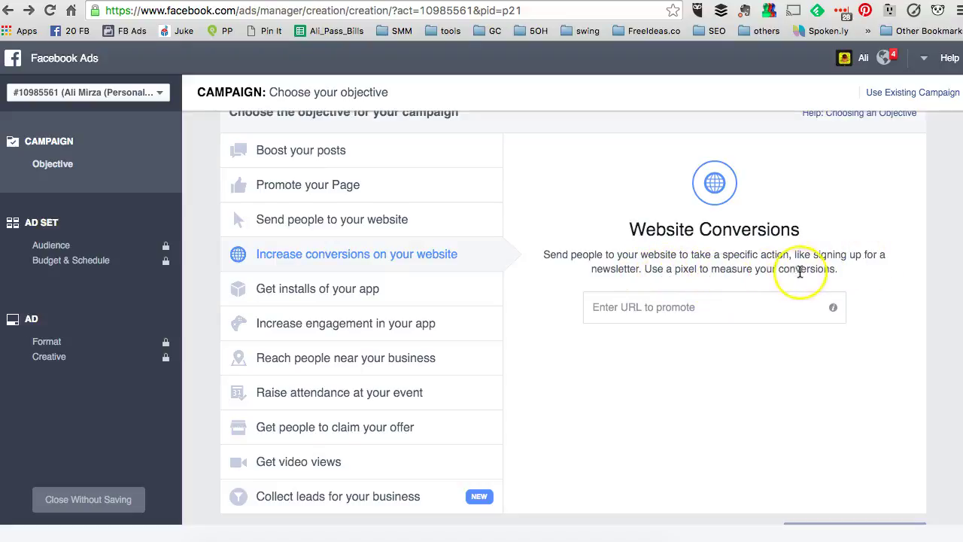
{"action": "left_click", "coordinate": [713, 313]}
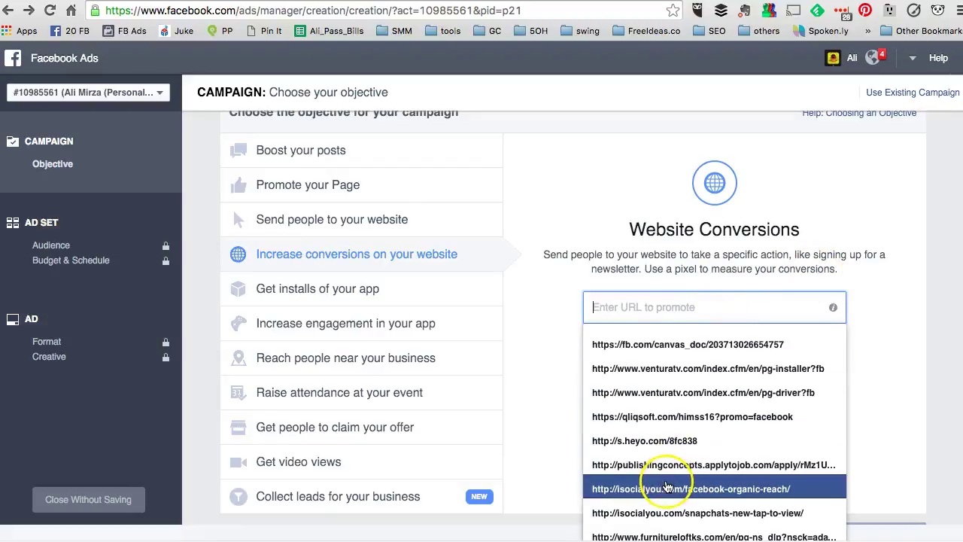
{"action": "left_click", "coordinate": [667, 488]}
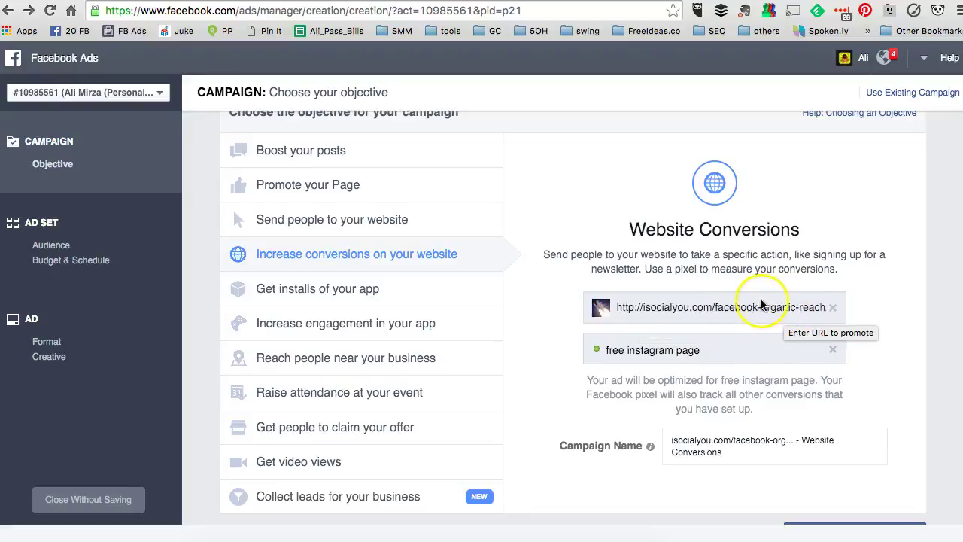
{"action": "left_click", "coordinate": [832, 351]}
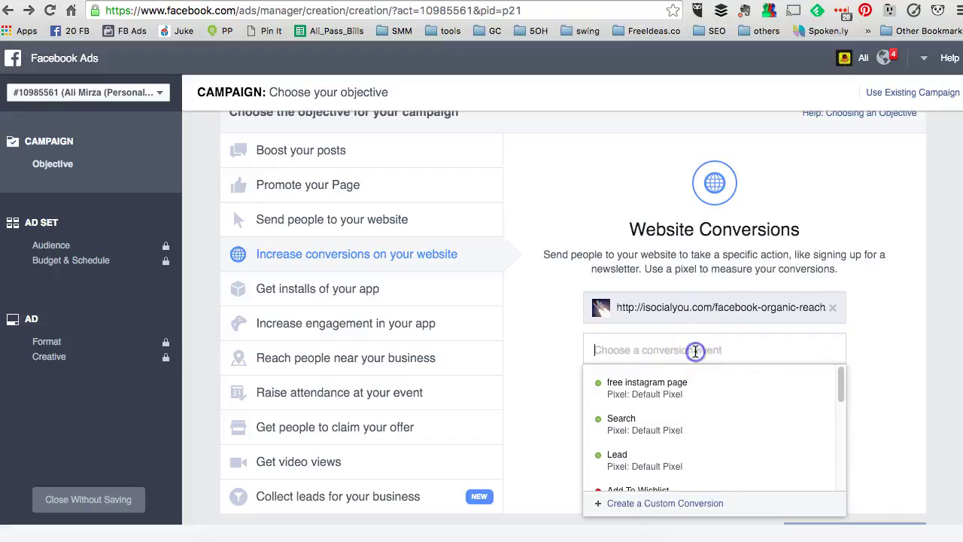
- Browse the conversion event list and choose Create a Custom Conversion
{"action": "left_click", "coordinate": [548, 351]}
{"action": "left_click", "coordinate": [631, 354]}
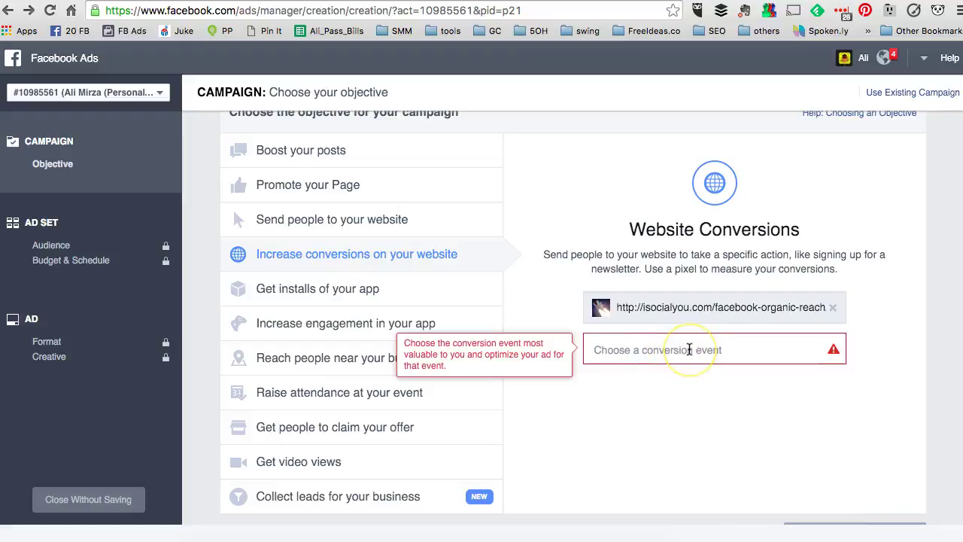
{"action": "left_click", "coordinate": [690, 350]}
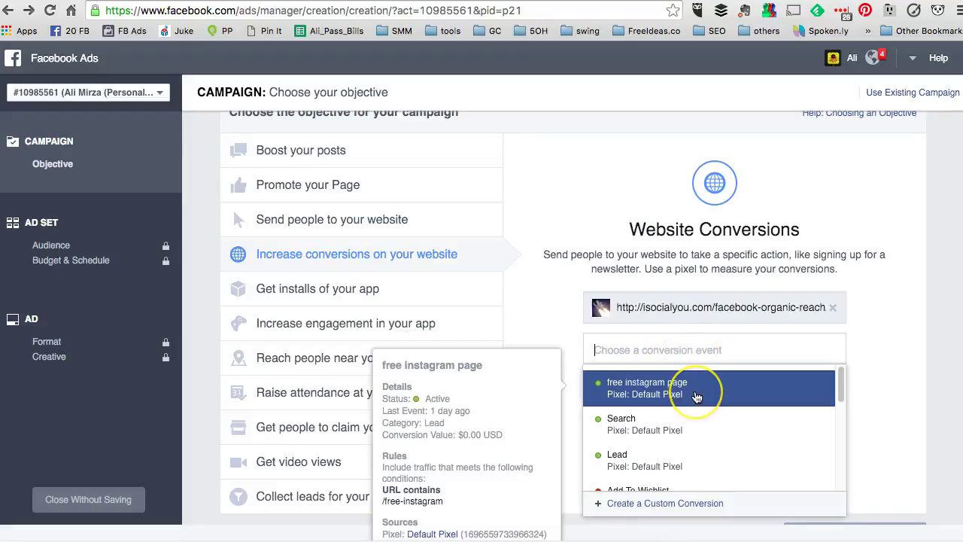
{"action": "scroll", "coordinate": [687, 388], "scroll_direction": "down", "scroll_amount": 2}
{"action": "scroll", "coordinate": [697, 397], "scroll_direction": "up", "scroll_amount": 1}
{"action": "scroll", "coordinate": [697, 397], "scroll_direction": "up", "scroll_amount": 1}
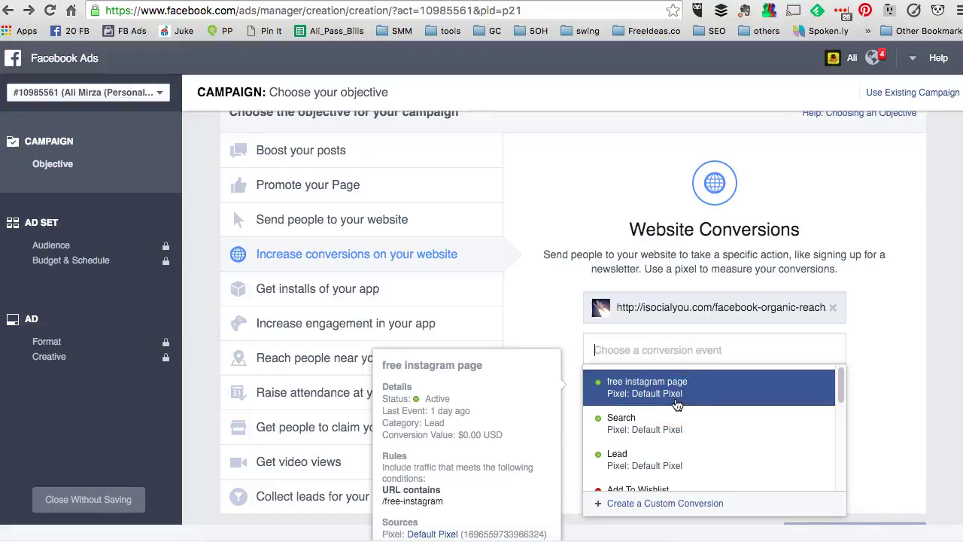
{"action": "mouse_move", "coordinate": [678, 405]}
{"action": "left_mouse_down"}
{"action": "mouse_move", "coordinate": [612, 389]}
{"action": "mouse_move", "coordinate": [672, 395]}
{"action": "left_mouse_up"}
{"action": "scroll", "coordinate": [671, 395], "scroll_direction": "down", "scroll_amount": 3}
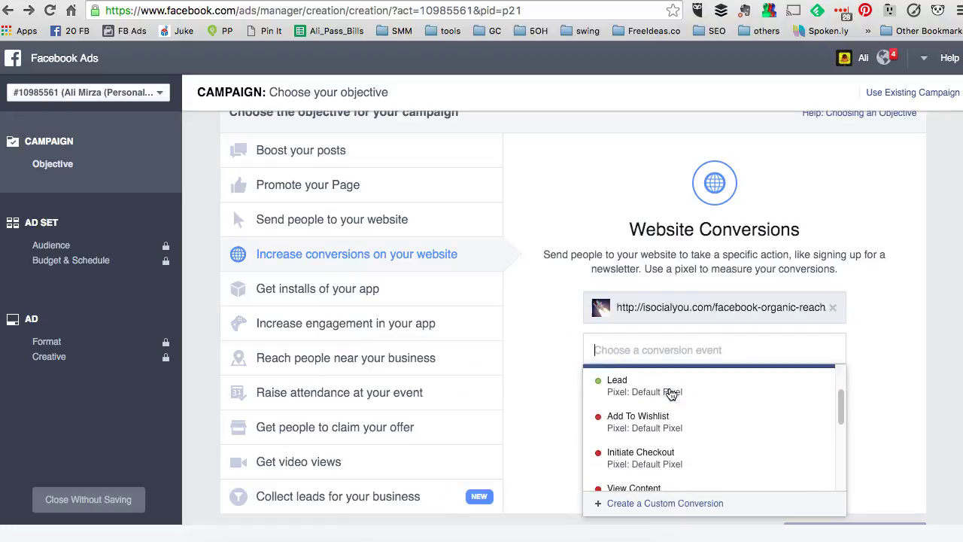
{"action": "scroll", "coordinate": [671, 395], "scroll_direction": "down", "scroll_amount": 2}
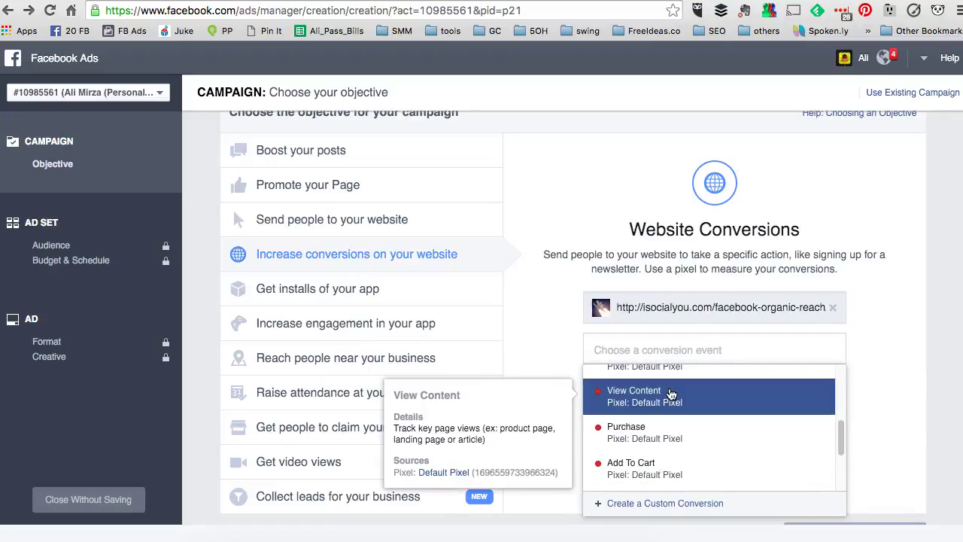
{"action": "scroll", "coordinate": [671, 394], "scroll_direction": "up", "scroll_amount": 5}
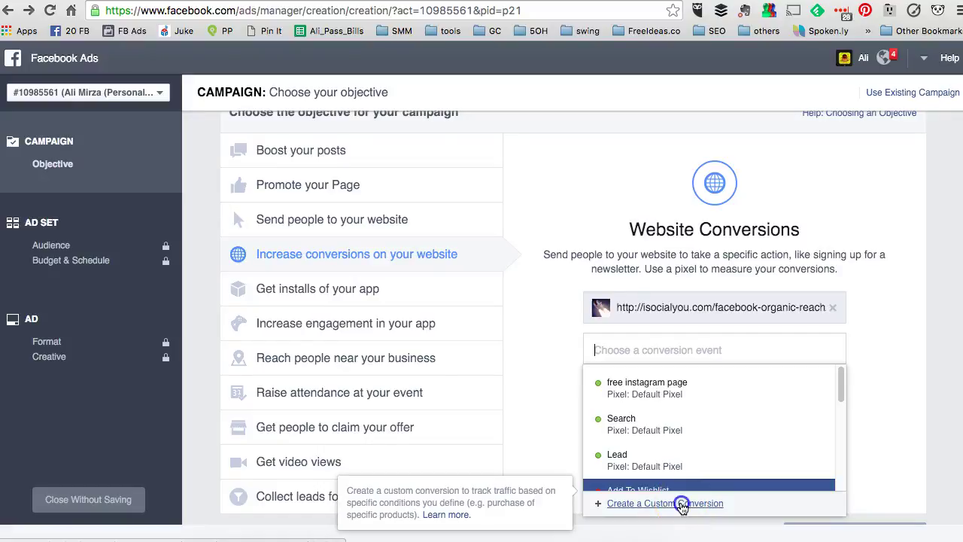
{"action": "left_click", "coordinate": [681, 504]}
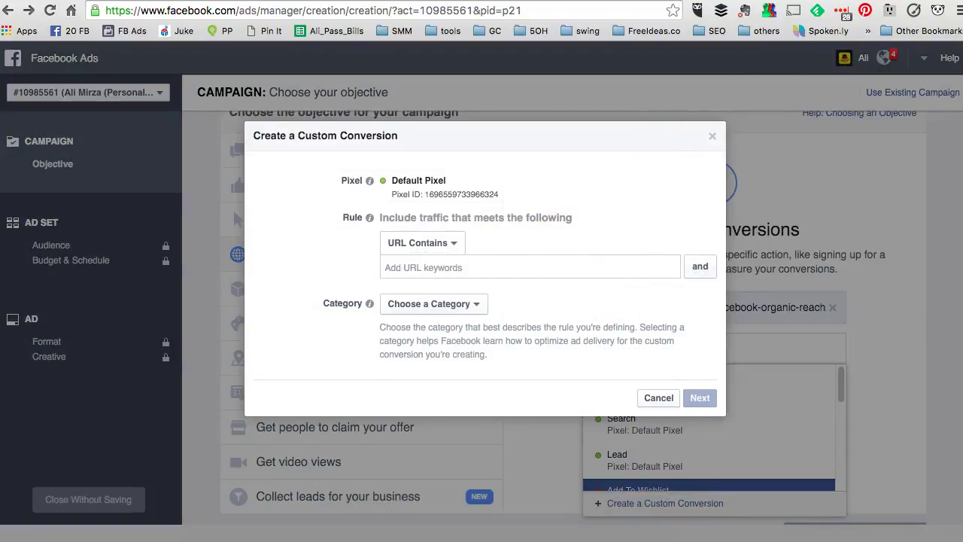
- In a new browser tab, go to isocialyou.com and open its Blog page
{"action": "key", "text": "ctrl+t"}
{"action": "type", "text": "isocialyou.com"}
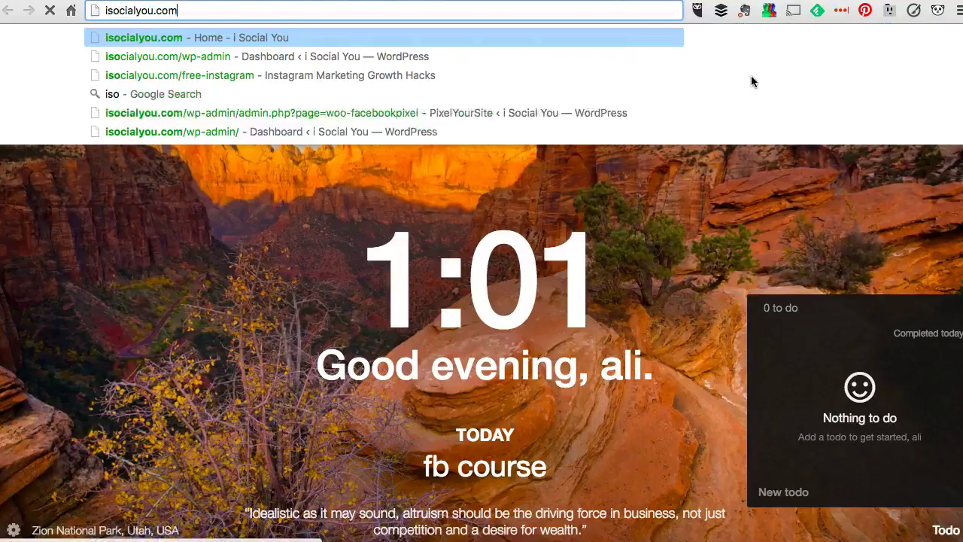
{"action": "key", "text": "Return"}
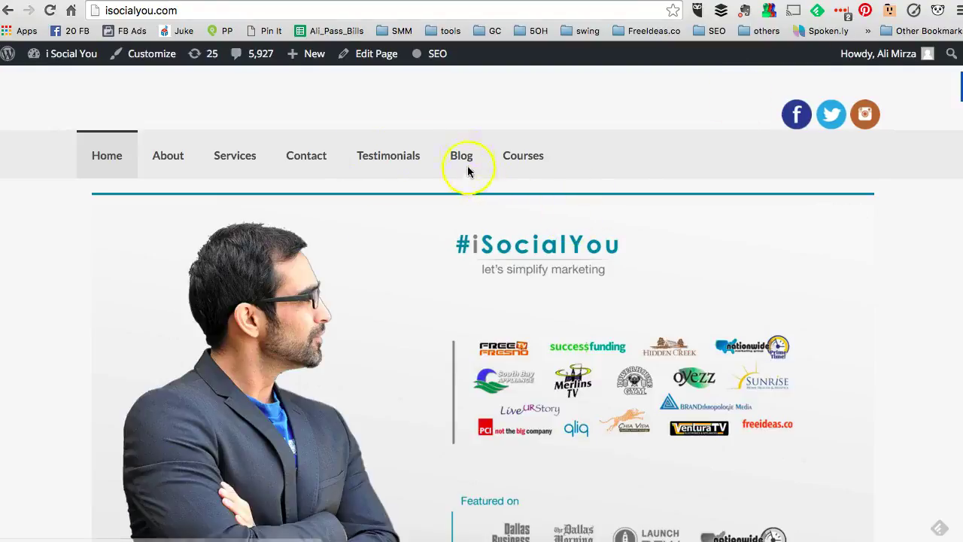
{"action": "left_click", "coordinate": [459, 156]}
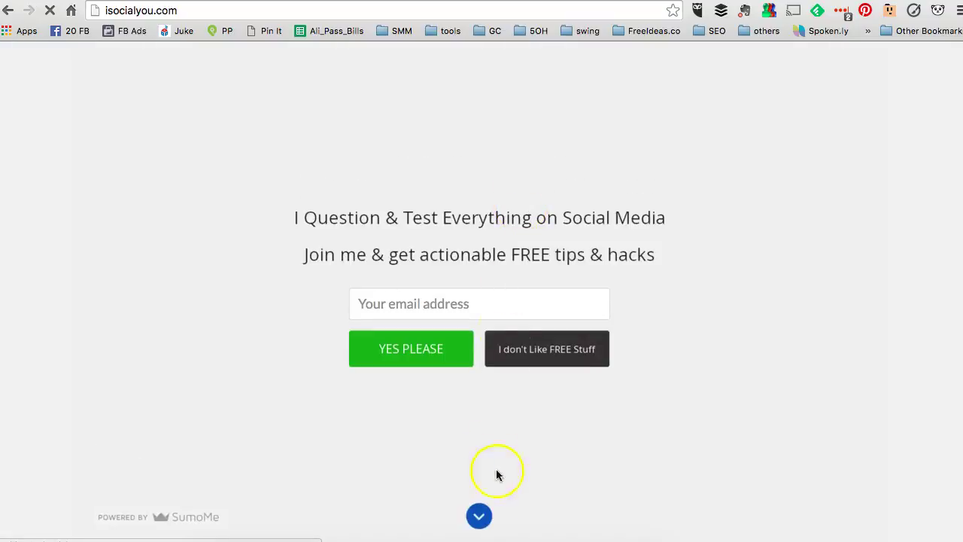
{"action": "left_click", "coordinate": [482, 518]}
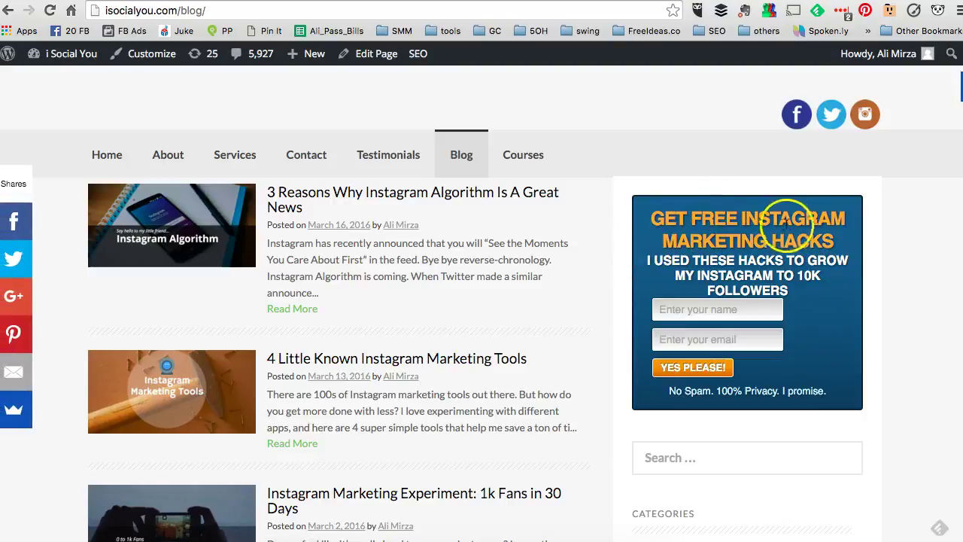
- Fill in the opt-in name and e-mail and submit the free Instagram hacks sign-up
{"action": "left_click", "coordinate": [703, 312]}
{"action": "left_click", "coordinate": [692, 334]}
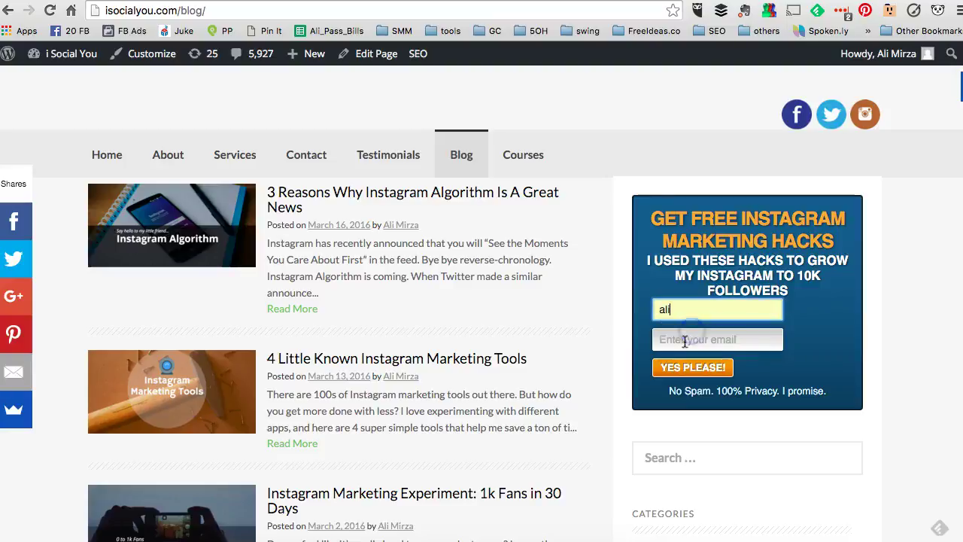
{"action": "left_click", "coordinate": [685, 341]}
{"action": "left_click", "coordinate": [685, 360]}
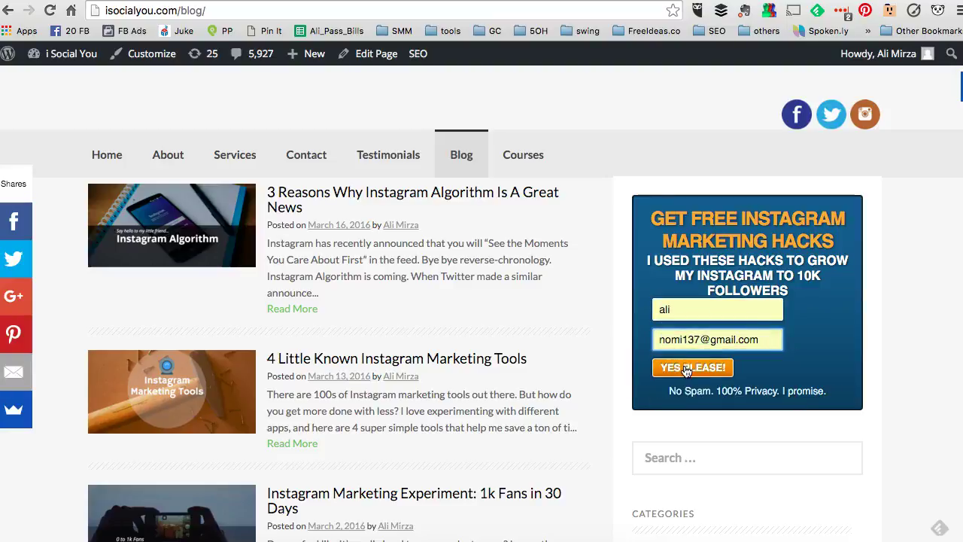
{"action": "left_click", "coordinate": [686, 369]}
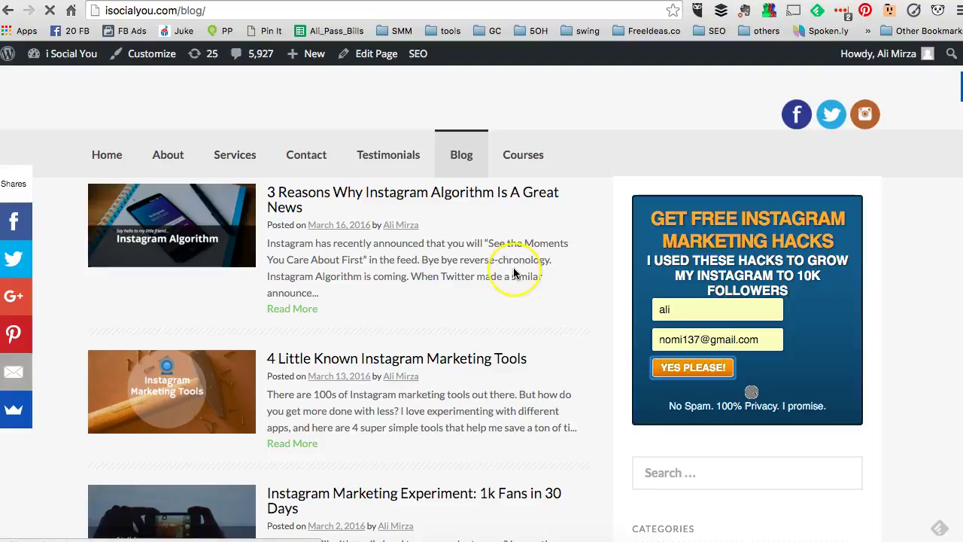
- Select and copy the full address of the resulting free-instagram page
{"action": "left_click", "coordinate": [282, 12]}
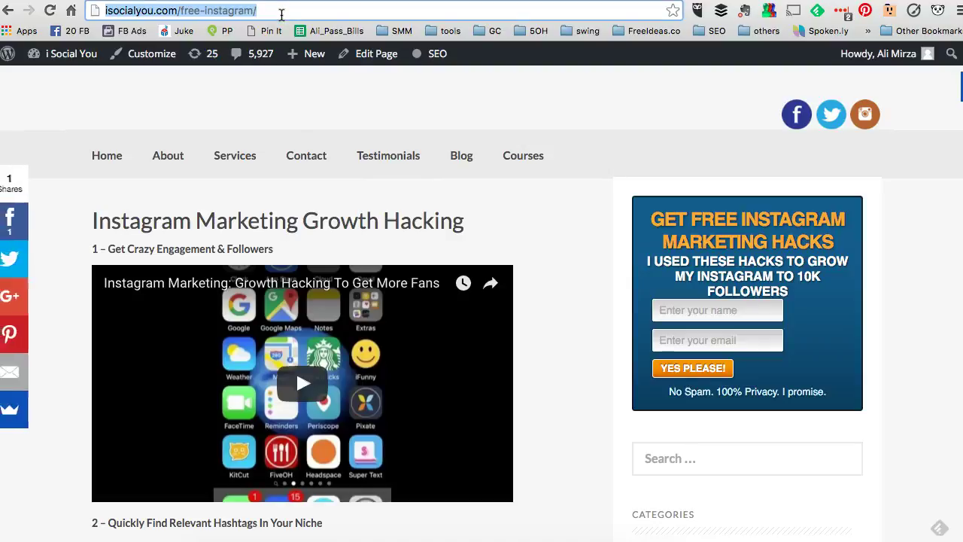
{"action": "scroll", "coordinate": [274, 219], "scroll_direction": "down", "scroll_amount": 6}
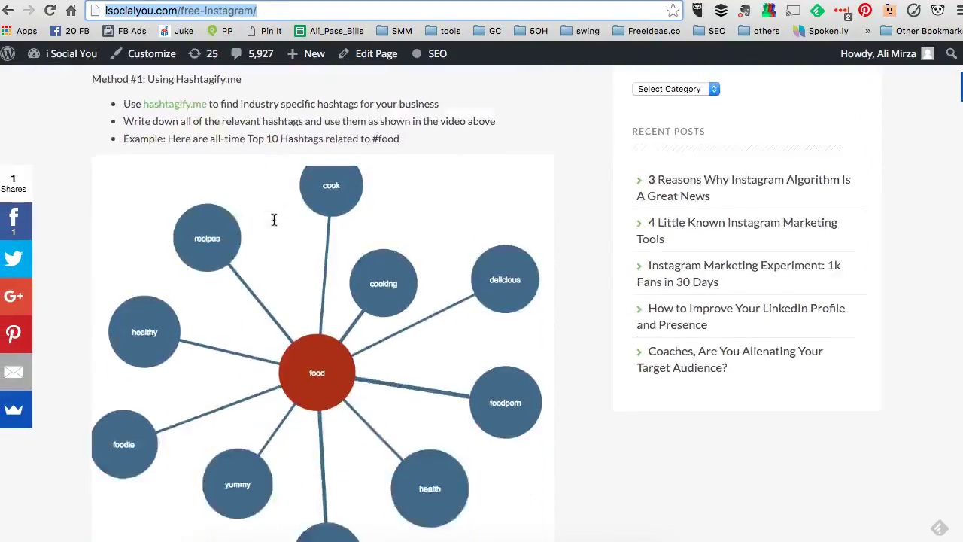
{"action": "scroll", "coordinate": [274, 219], "scroll_direction": "down", "scroll_amount": 4}
{"action": "scroll", "coordinate": [274, 219], "scroll_direction": "up", "scroll_amount": 9}
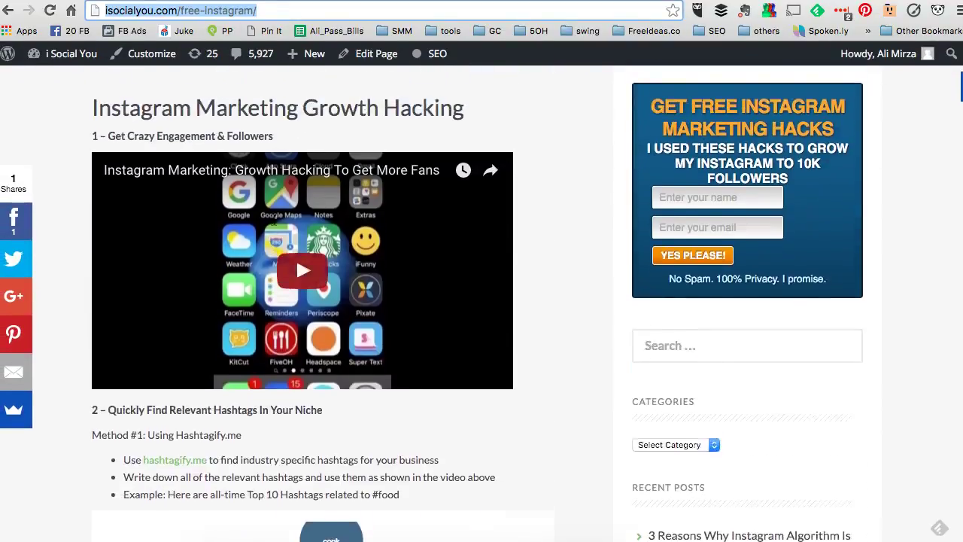
{"action": "scroll", "coordinate": [274, 220], "scroll_direction": "up", "scroll_amount": 2}
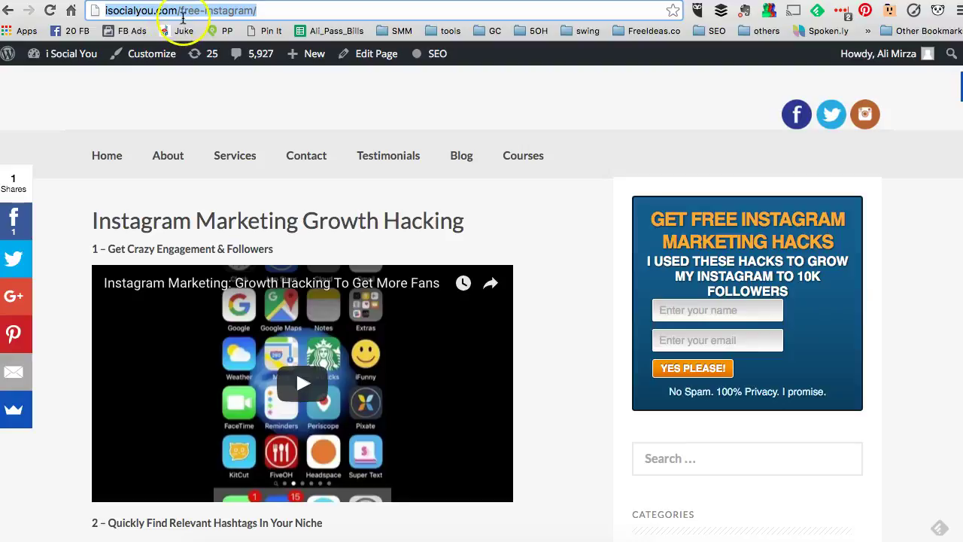
{"action": "left_click", "coordinate": [245, 10]}
{"action": "triple_click", "coordinate": [245, 11]}
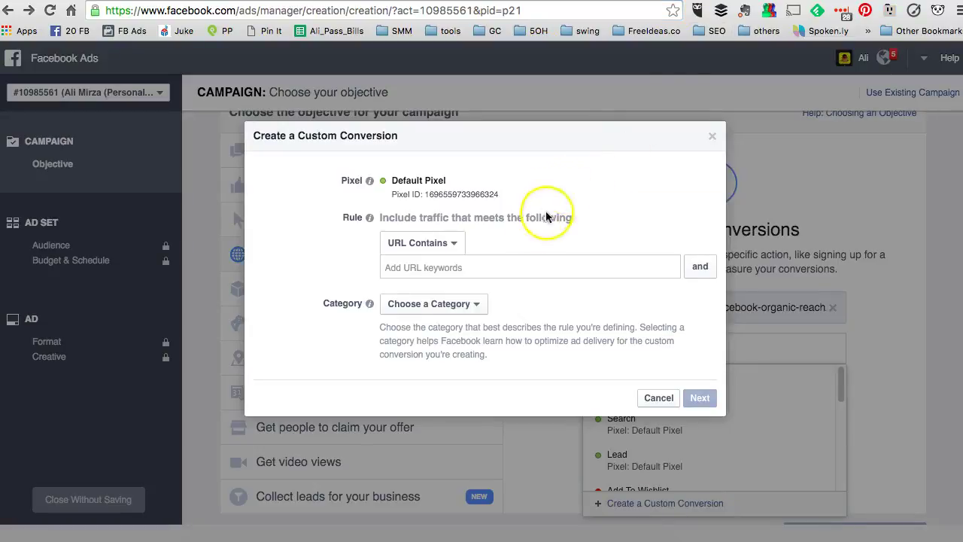
- Set the URL Contains rule to /free-instagram/ and choose Lead as the category
{"action": "left_click", "coordinate": [449, 270]}
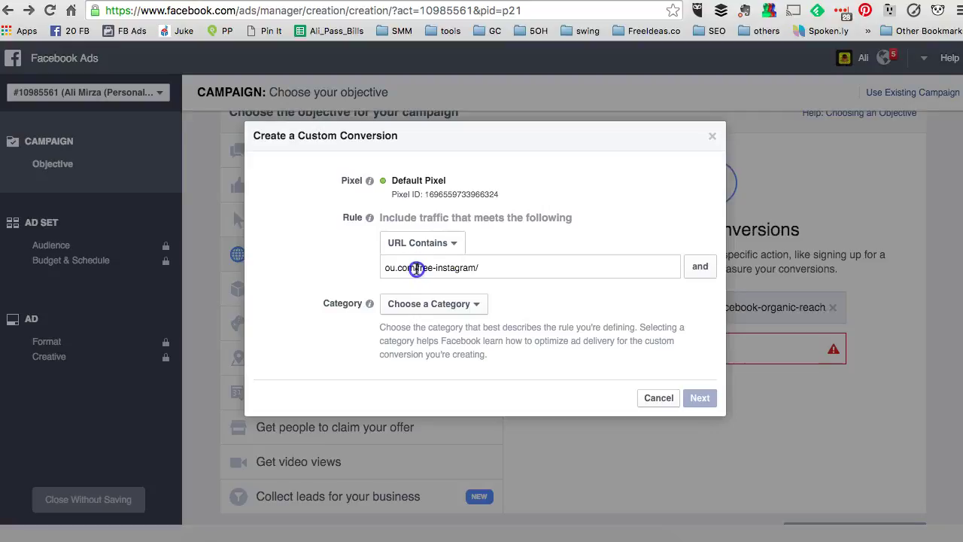
{"action": "left_click_drag", "start_coordinate": [416, 269], "coordinate": [294, 267]}
{"action": "key", "text": "BackSpace"}
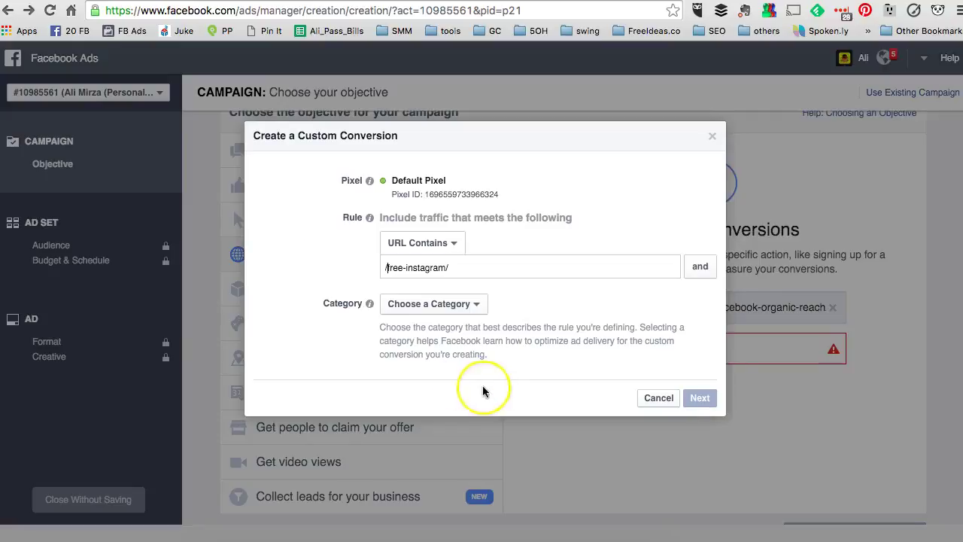
{"action": "left_click", "coordinate": [441, 304]}
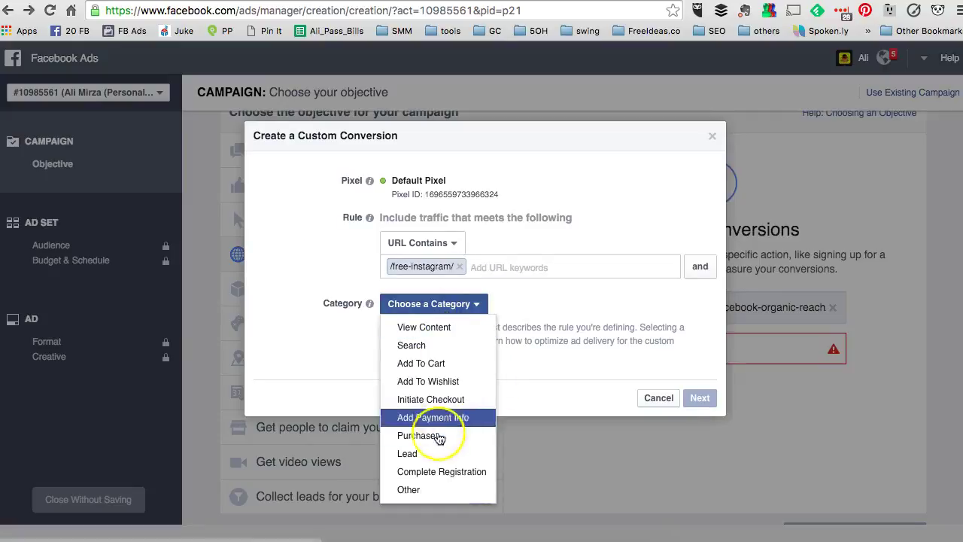
{"action": "left_click", "coordinate": [431, 453]}
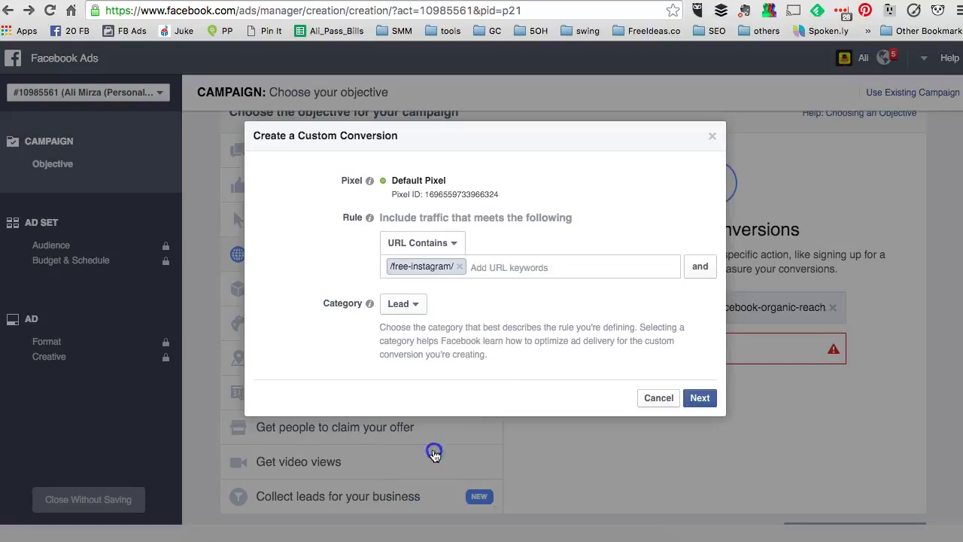
{"action": "left_click", "coordinate": [700, 397]}
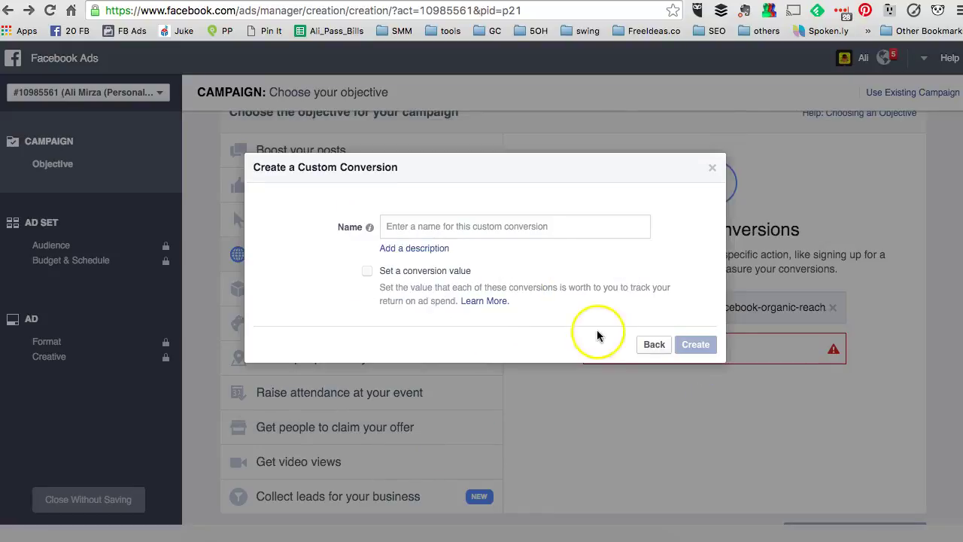
- Tick Set a conversion value on the naming step, then go back to the rule step
{"action": "left_click", "coordinate": [501, 229]}
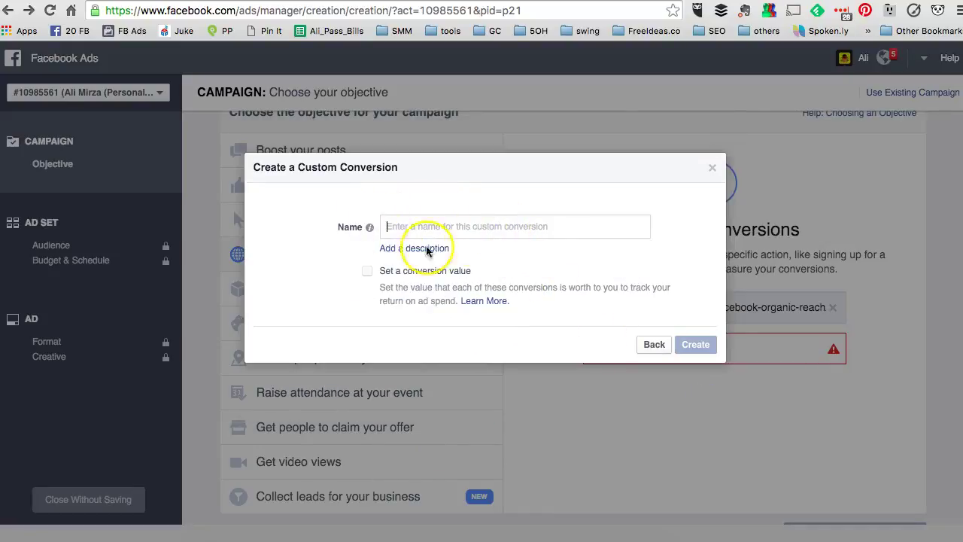
{"action": "left_click", "coordinate": [368, 274]}
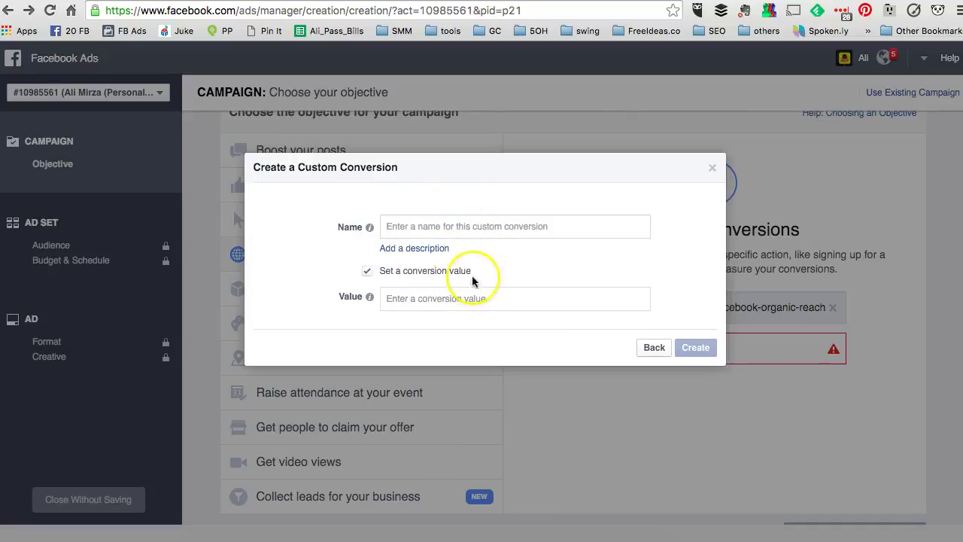
{"action": "left_click", "coordinate": [654, 348]}
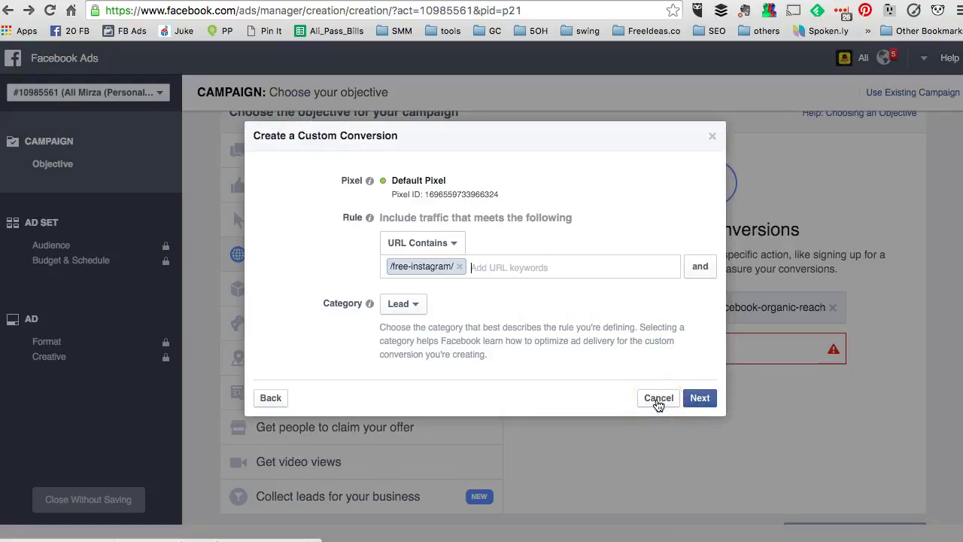
- Cancel the custom conversion and select free instagram page as the conversion event
{"action": "left_click", "coordinate": [659, 399]}
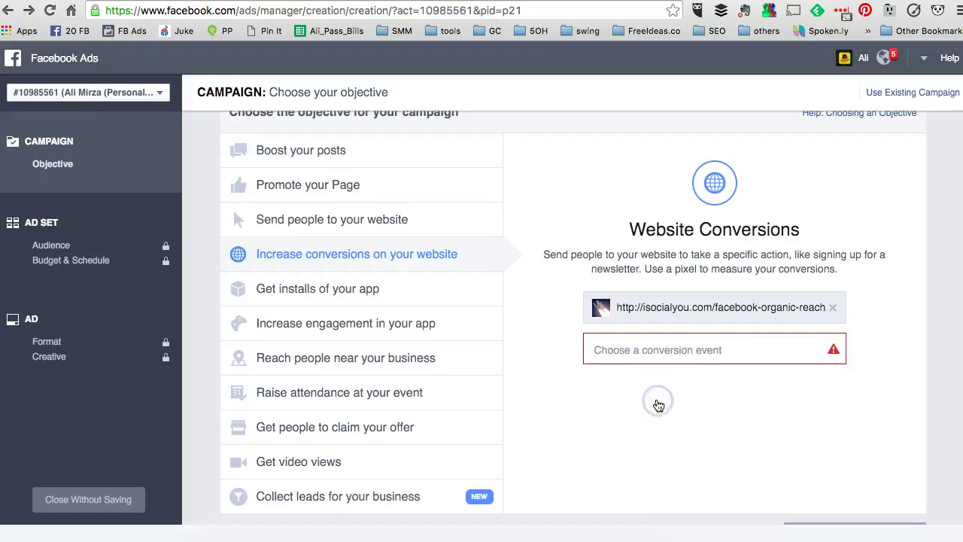
{"action": "left_click", "coordinate": [670, 349]}
{"action": "mouse_move", "coordinate": [625, 388]}
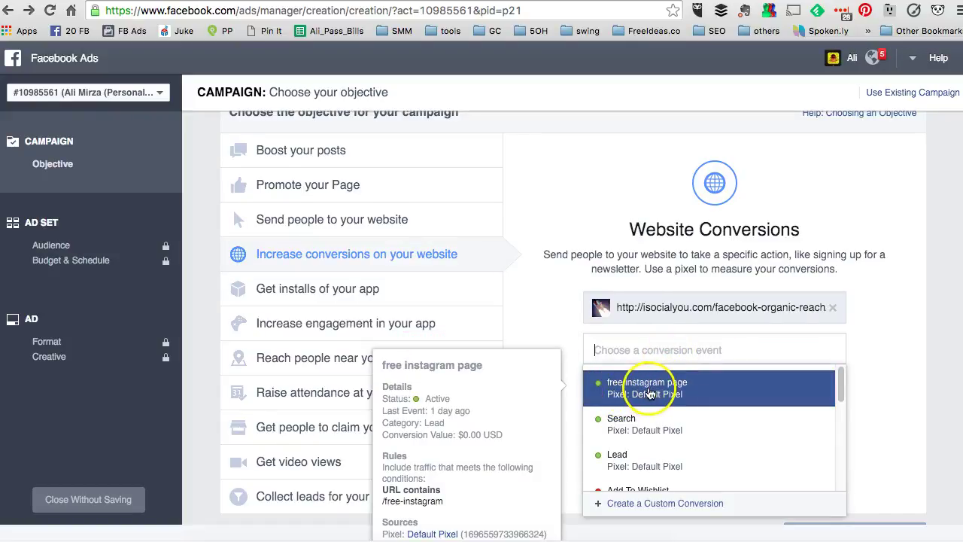
{"action": "left_click", "coordinate": [651, 393]}
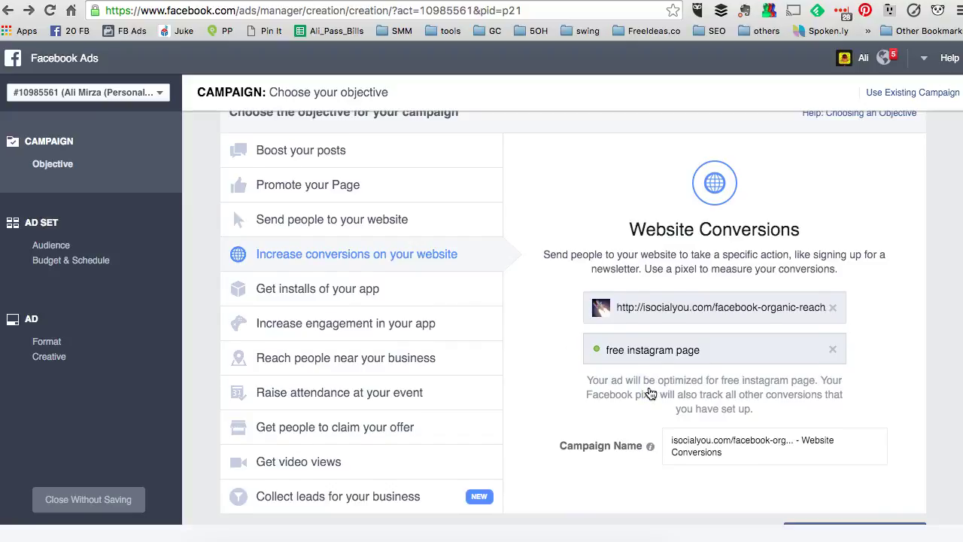
{"action": "scroll", "coordinate": [650, 393], "scroll_direction": "down", "scroll_amount": 1}
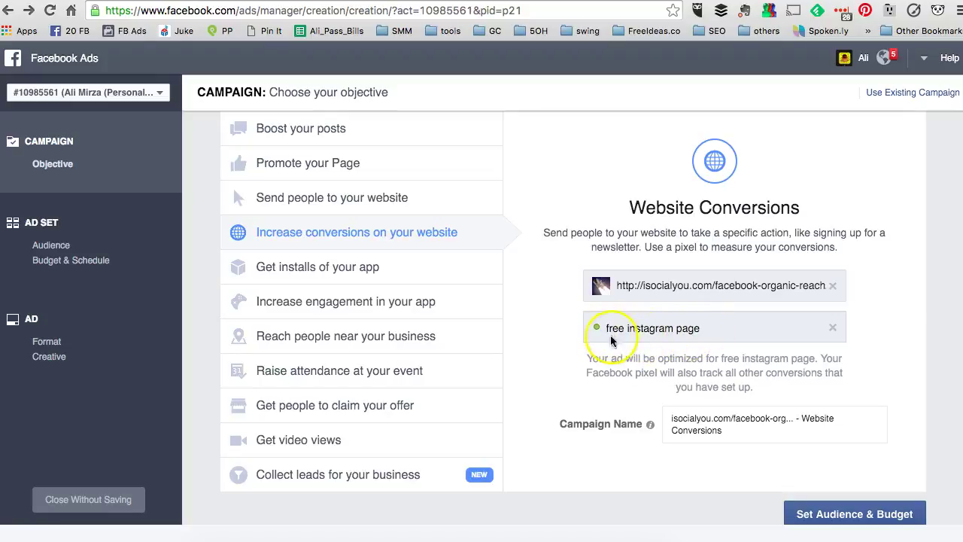
{"action": "scroll", "coordinate": [685, 361], "scroll_direction": "down", "scroll_amount": 1}
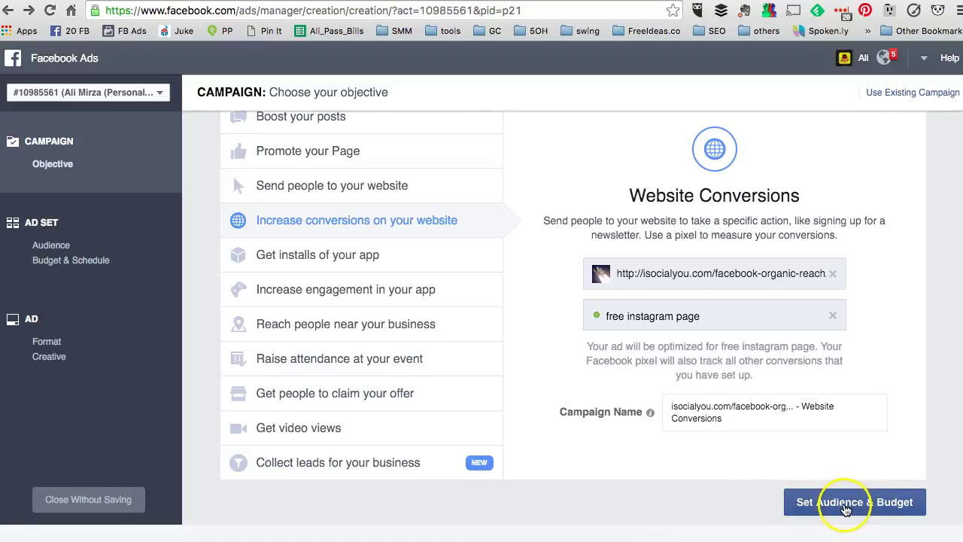
- Proceed to audience setup and add Canada alongside the United States as locations
{"action": "left_click", "coordinate": [847, 505]}
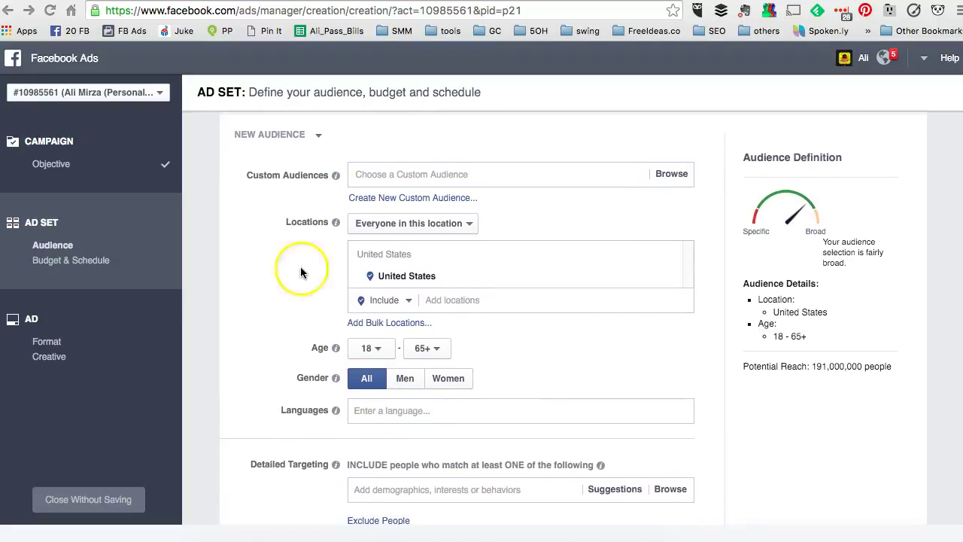
{"action": "left_click", "coordinate": [444, 301]}
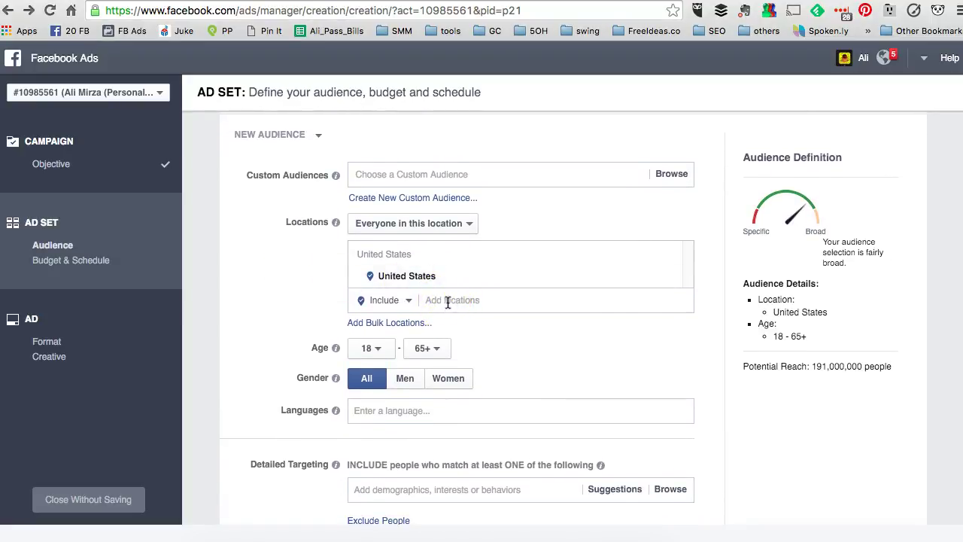
{"action": "left_click", "coordinate": [448, 303]}
{"action": "type", "text": "c"}
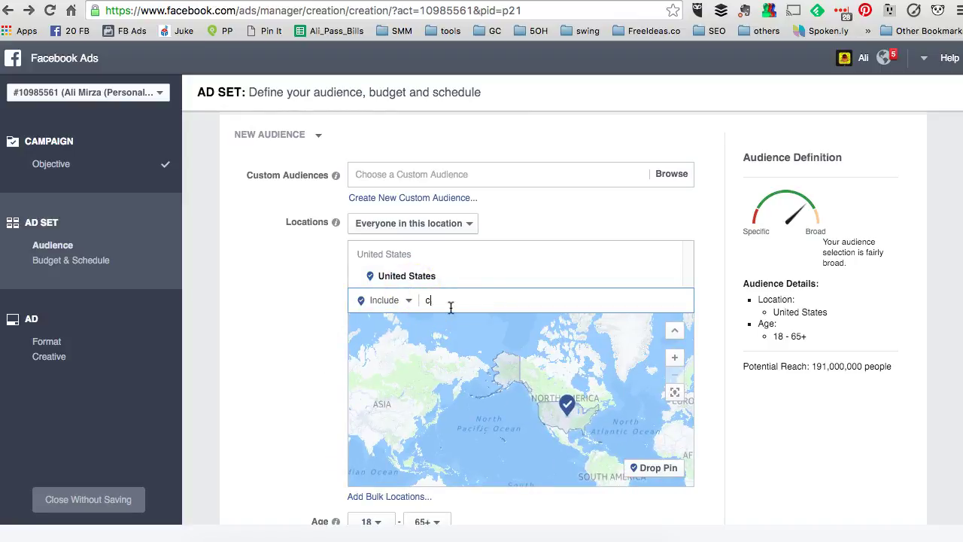
{"action": "type", "text": "an"}
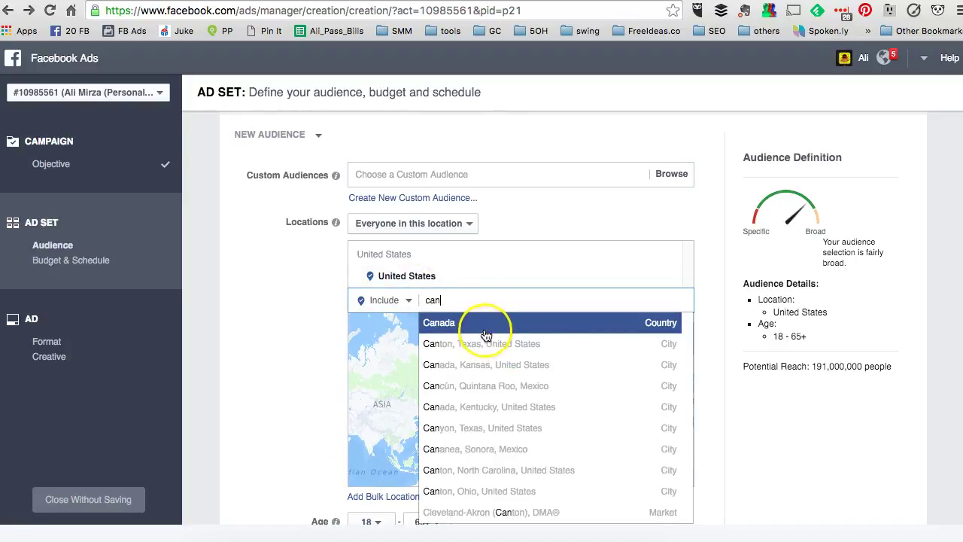
{"action": "left_click", "coordinate": [426, 325]}
{"action": "scroll", "coordinate": [276, 321], "scroll_direction": "down", "scroll_amount": 5}
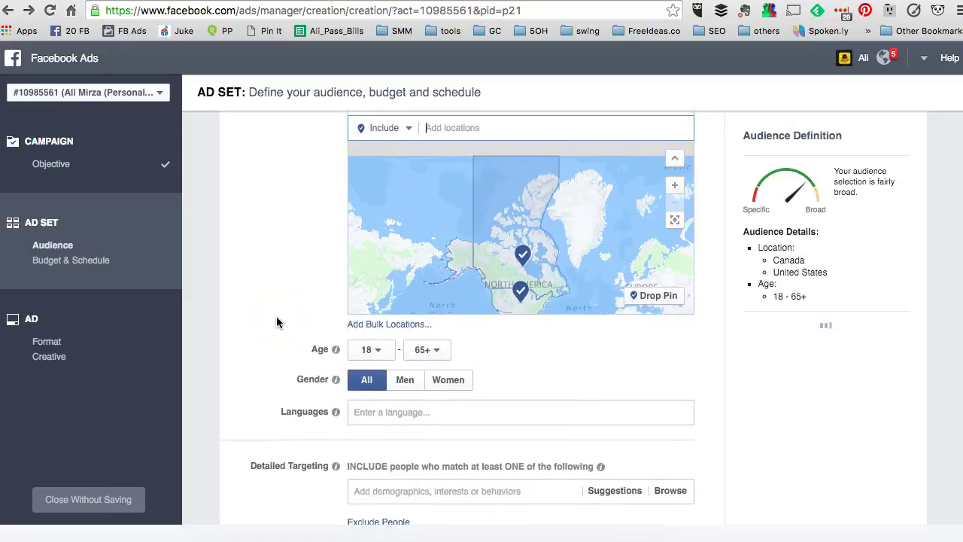
- Set the audience's minimum age to 21, keeping the maximum at 65+
{"action": "left_click", "coordinate": [366, 303]}
{"action": "scroll", "coordinate": [380, 361], "scroll_direction": "down", "scroll_amount": 2}
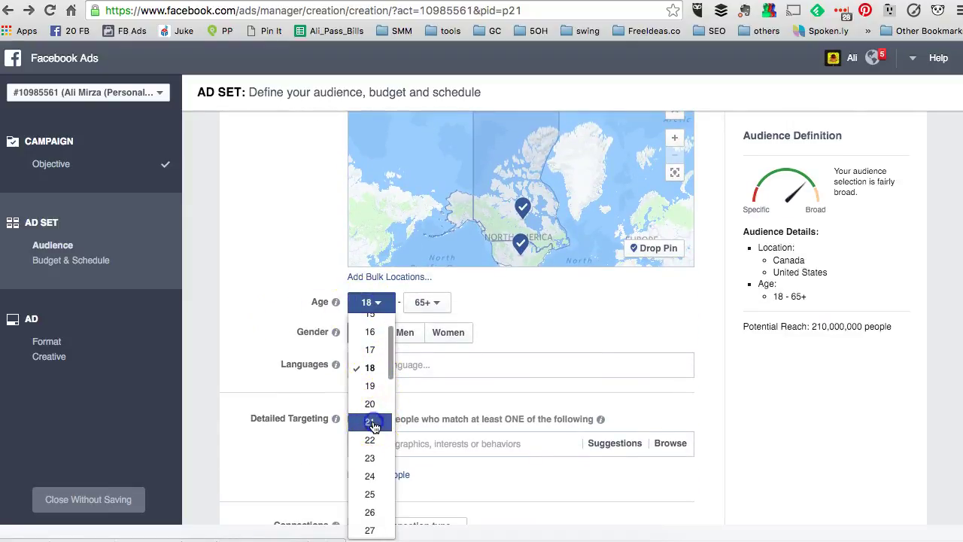
{"action": "left_click", "coordinate": [371, 422]}
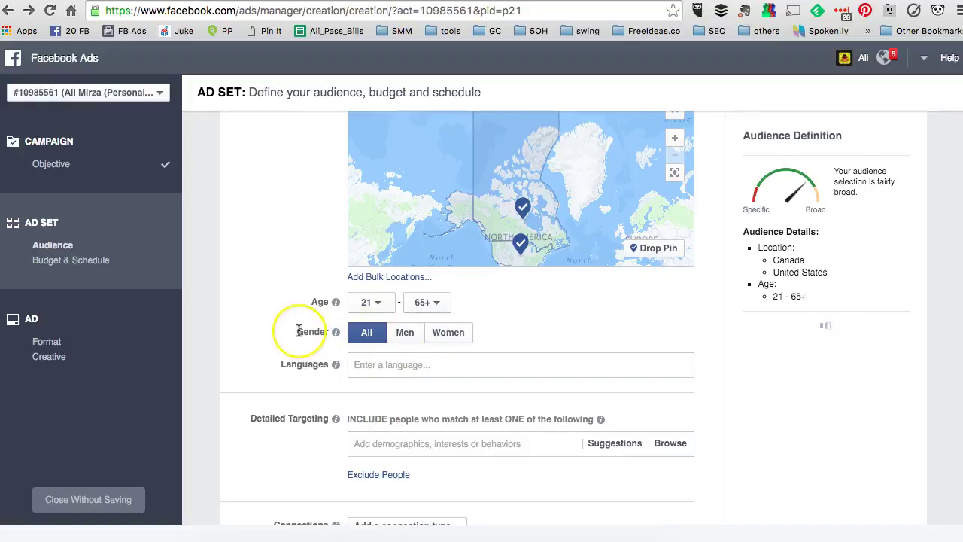
{"action": "scroll", "coordinate": [299, 331], "scroll_direction": "down", "scroll_amount": 2}
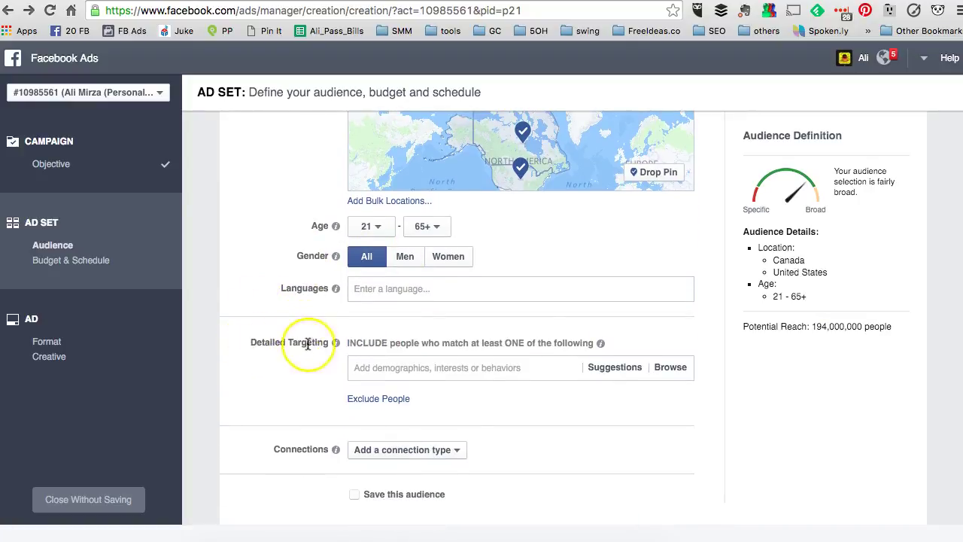
- Add Social media marketing, Facebook Marketing, Business marketing and Digital marketing to Detailed Targeting
{"action": "left_click", "coordinate": [402, 370]}
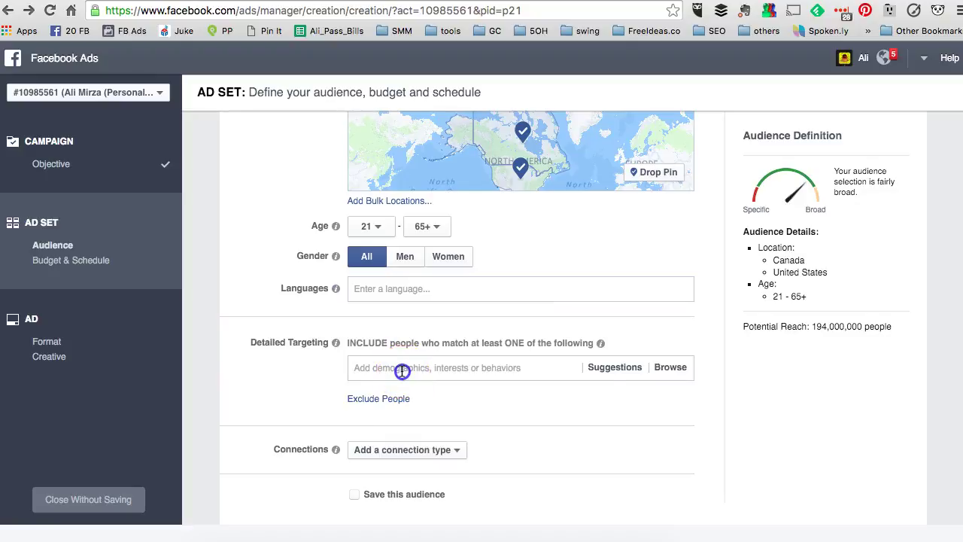
{"action": "left_click", "coordinate": [416, 393]}
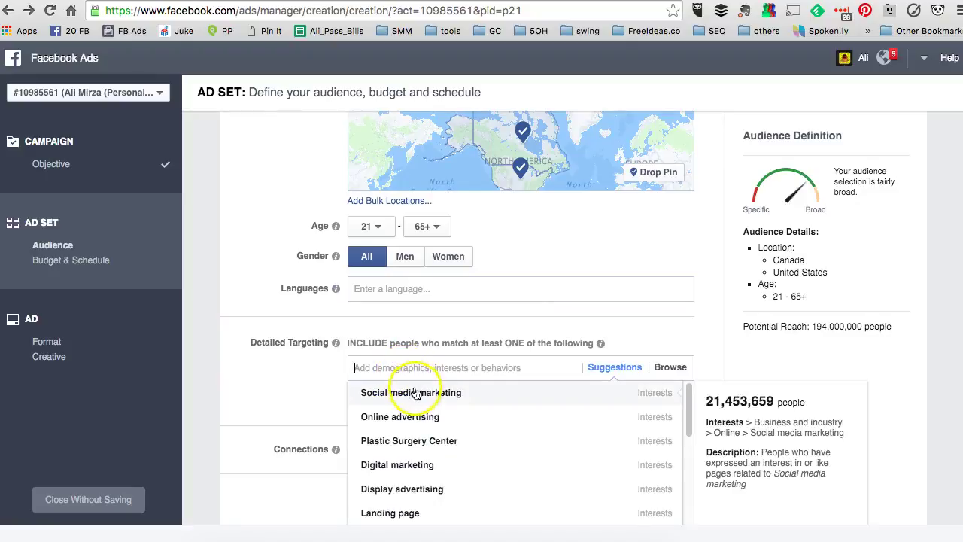
{"action": "left_click", "coordinate": [404, 424]}
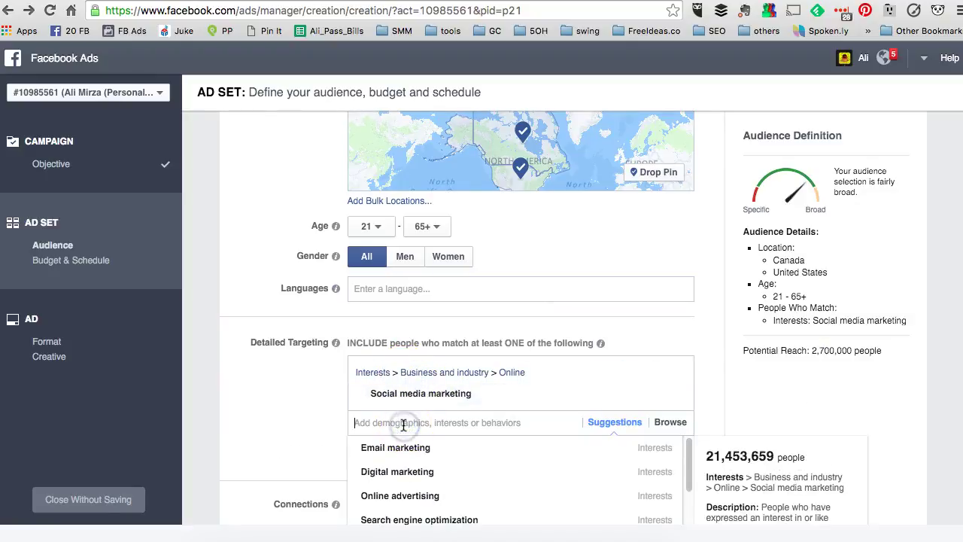
{"action": "type", "text": "facebook mar"}
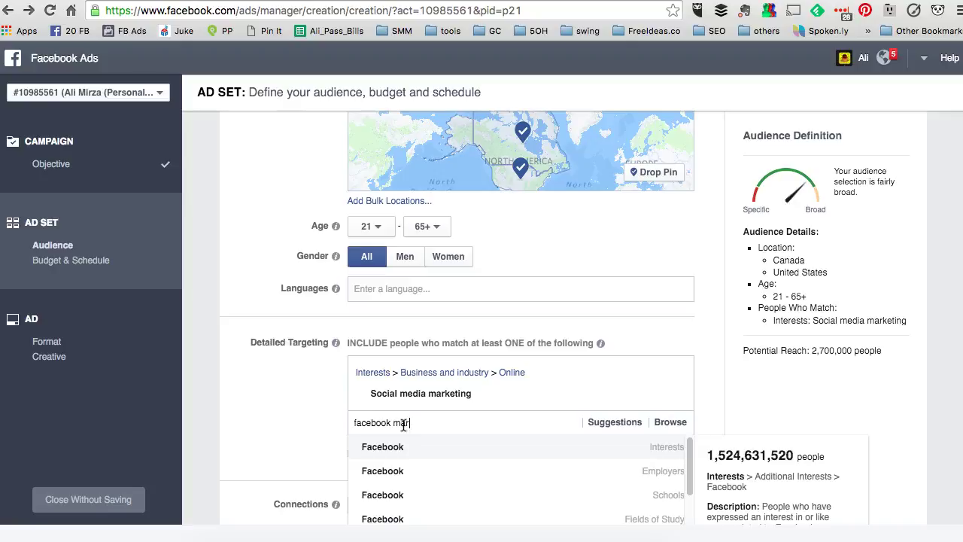
{"action": "left_click", "coordinate": [422, 443]}
{"action": "type", "text": "k"}
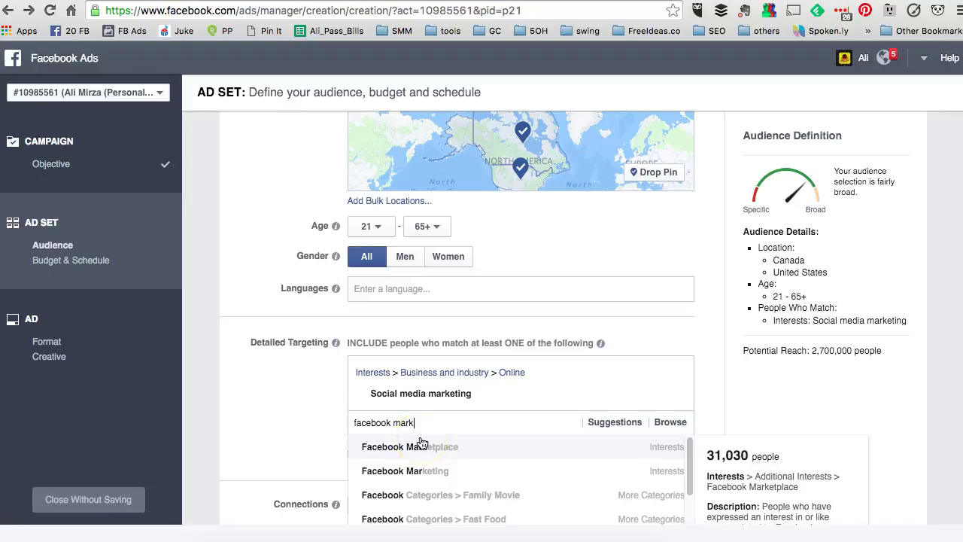
{"action": "type", "text": "eti"}
{"action": "left_click", "coordinate": [422, 446]}
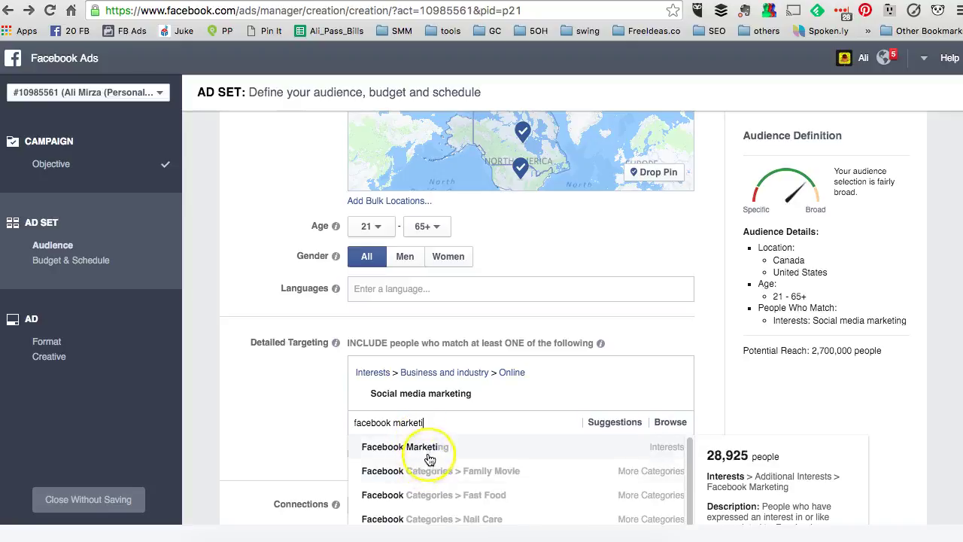
{"action": "scroll", "coordinate": [301, 414], "scroll_direction": "down", "scroll_amount": 3}
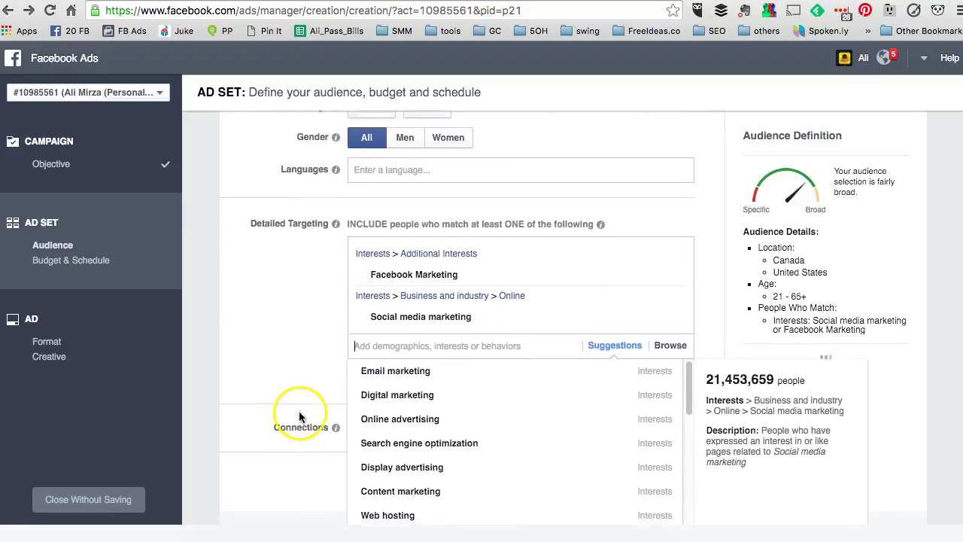
{"action": "type", "text": "instagra"}
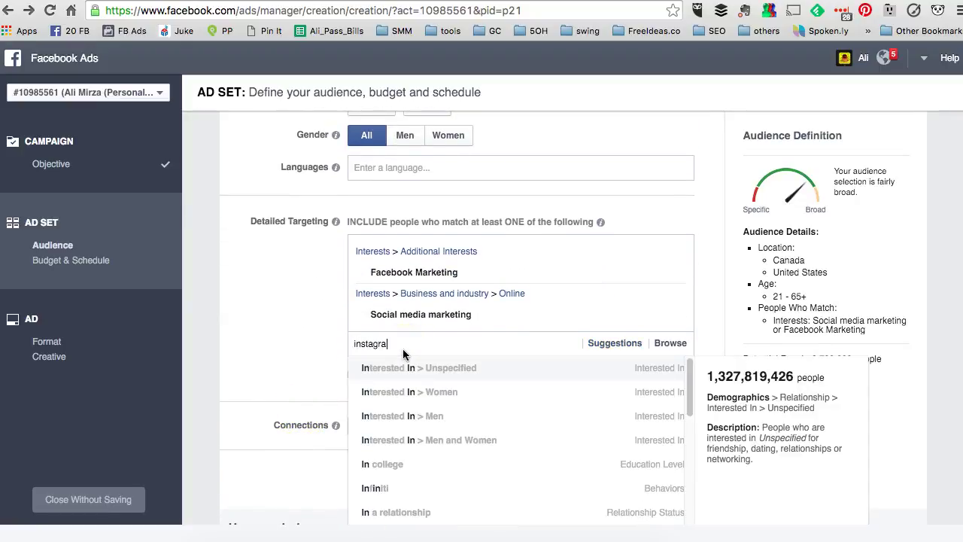
{"action": "type", "text": "m mark"}
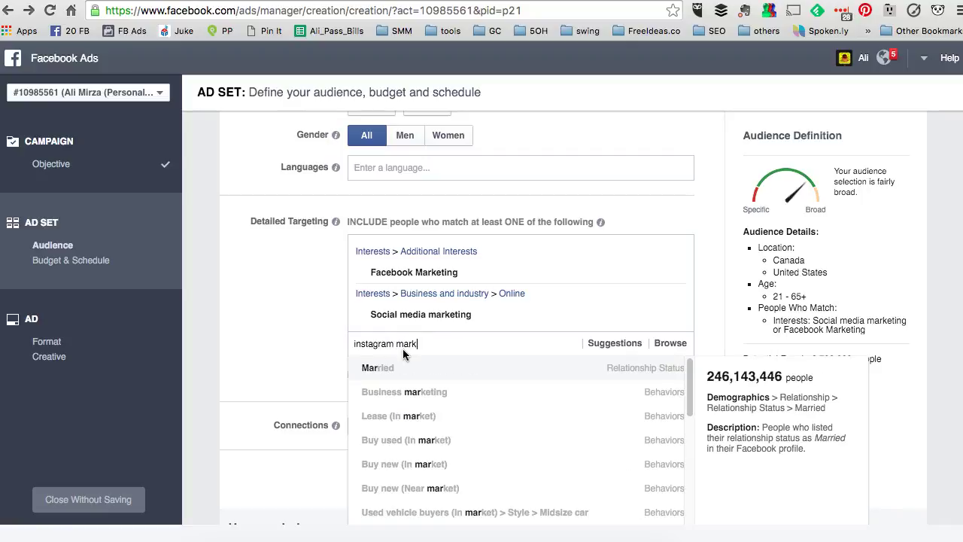
{"action": "type", "text": "eting"}
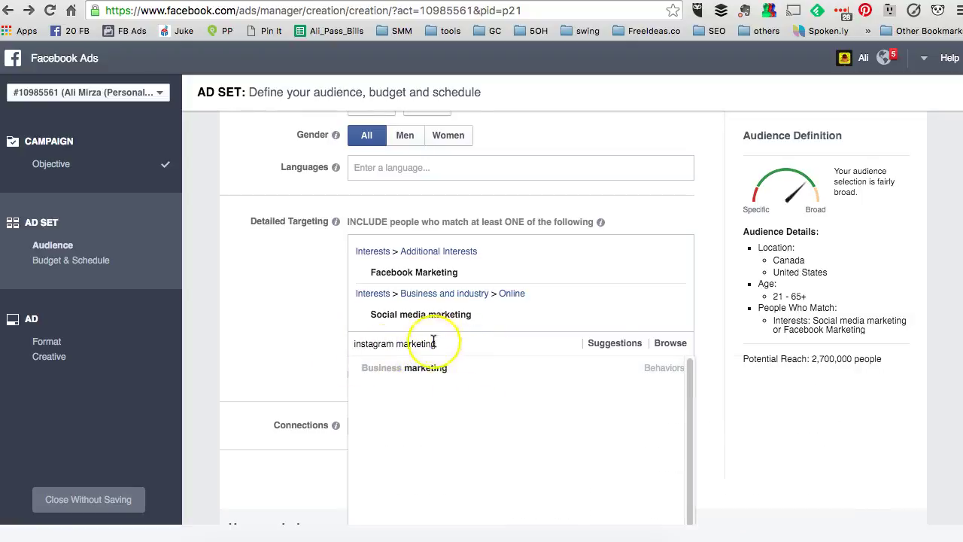
{"action": "left_click", "coordinate": [410, 373]}
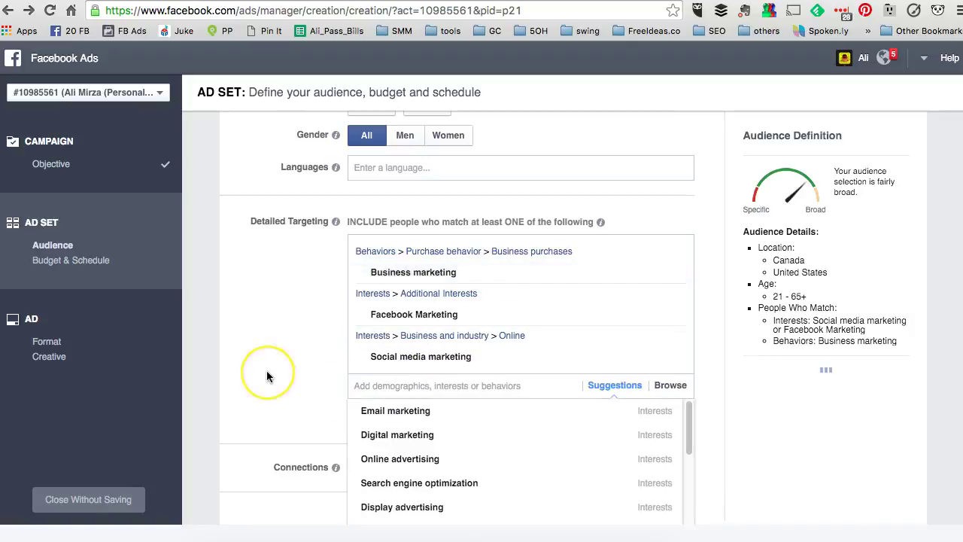
{"action": "left_click", "coordinate": [365, 435]}
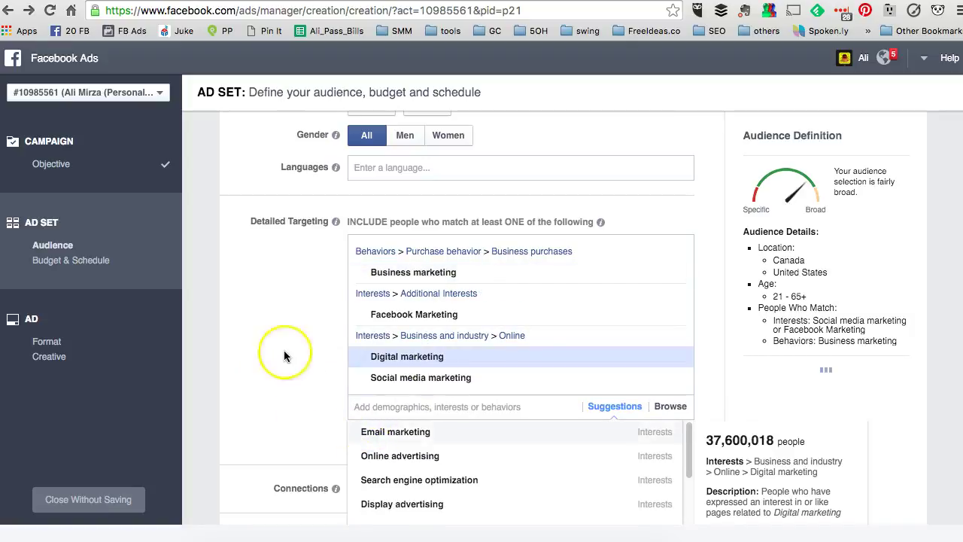
{"action": "left_click", "coordinate": [269, 332]}
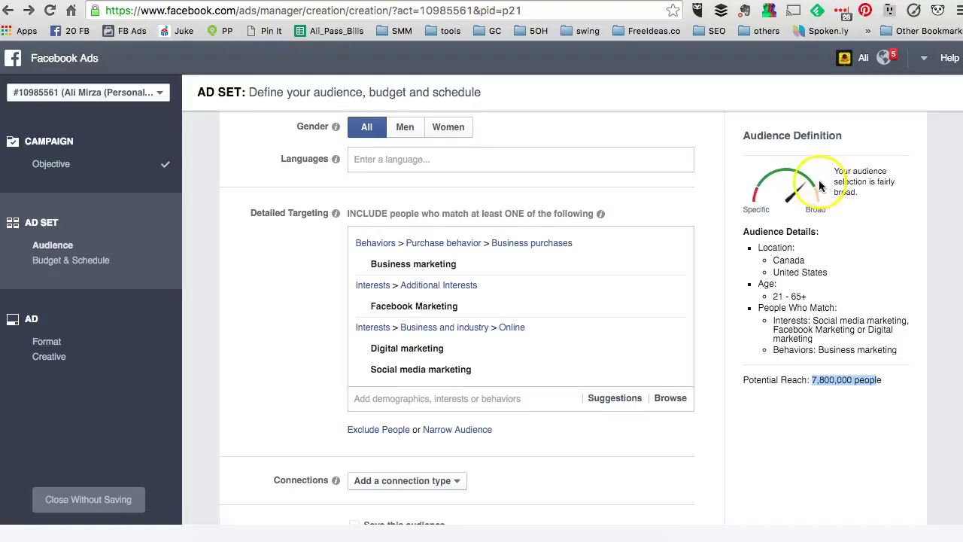
- Lower the ad set's daily budget to $4.00
{"action": "scroll", "coordinate": [587, 293], "scroll_direction": "down", "scroll_amount": 5}
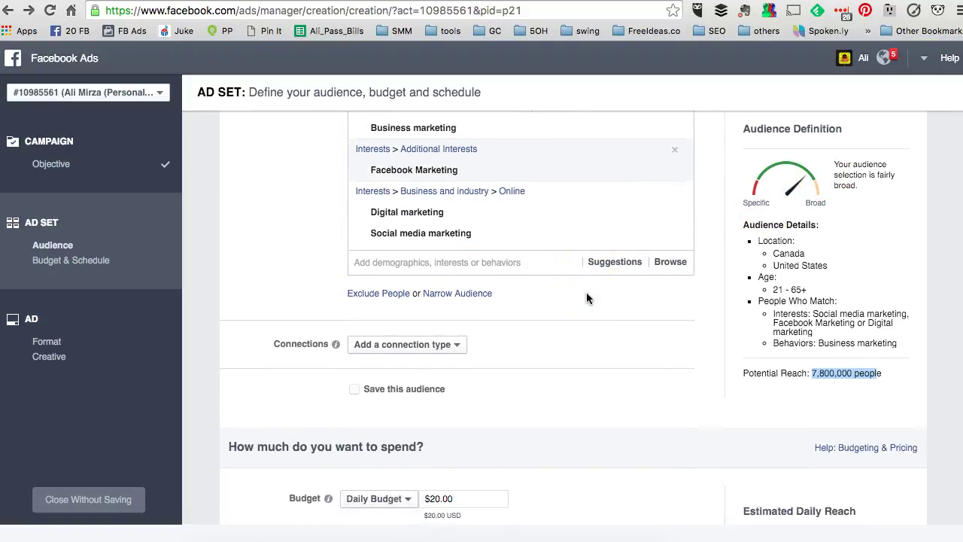
{"action": "left_click", "coordinate": [465, 314]}
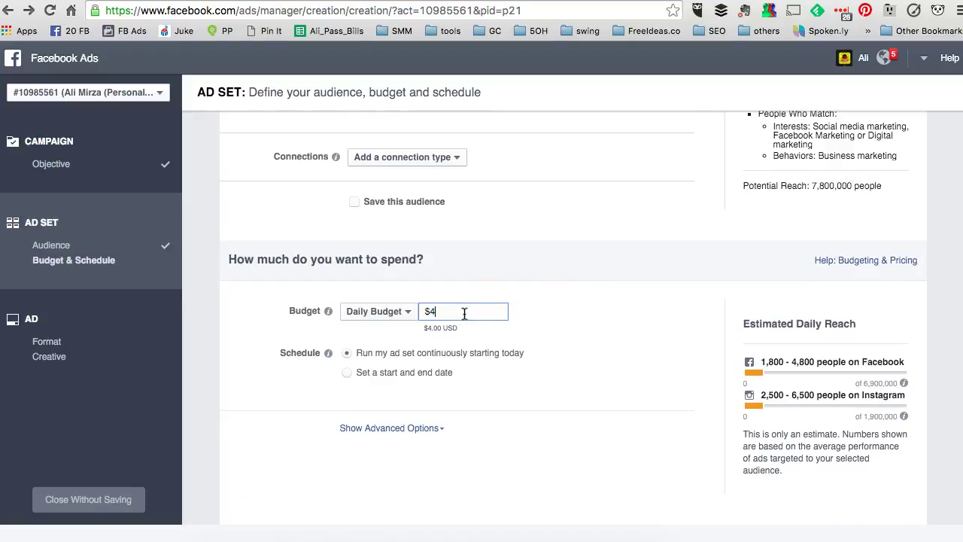
{"action": "type", "text": "4"}
{"action": "left_click", "coordinate": [591, 316]}
{"action": "scroll", "coordinate": [591, 315], "scroll_direction": "down", "scroll_amount": 2}
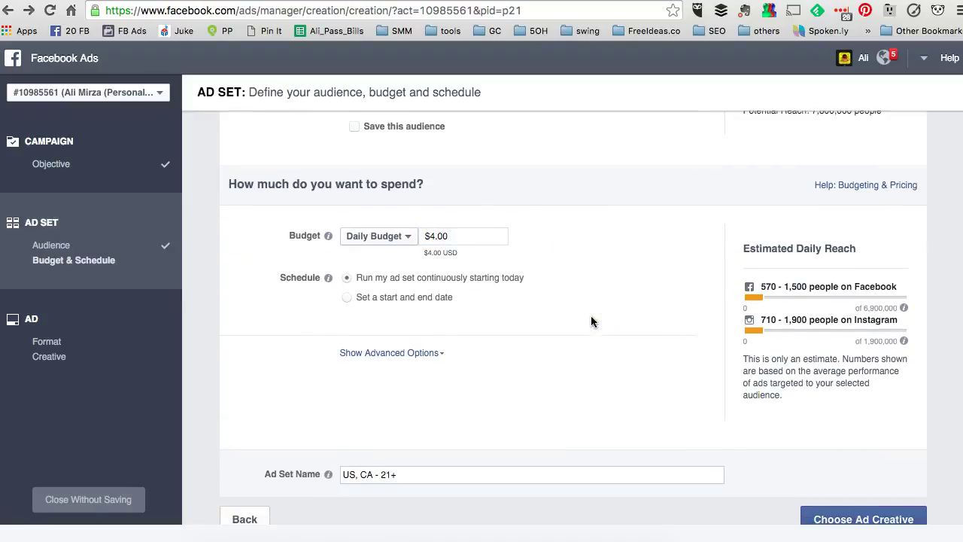
- Schedule the ad set to run from March 25, 2016 to March 31, 2016
{"action": "left_click", "coordinate": [347, 298]}
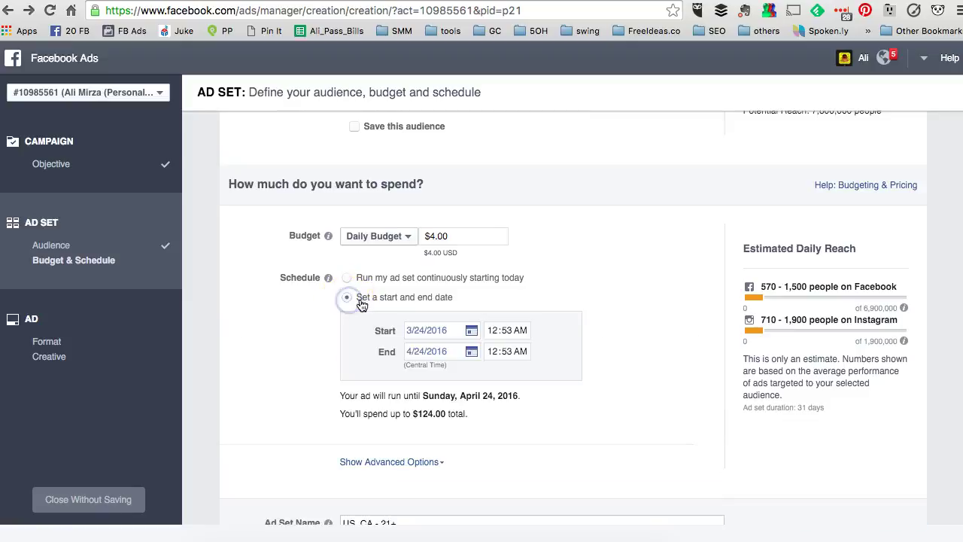
{"action": "left_click", "coordinate": [471, 331]}
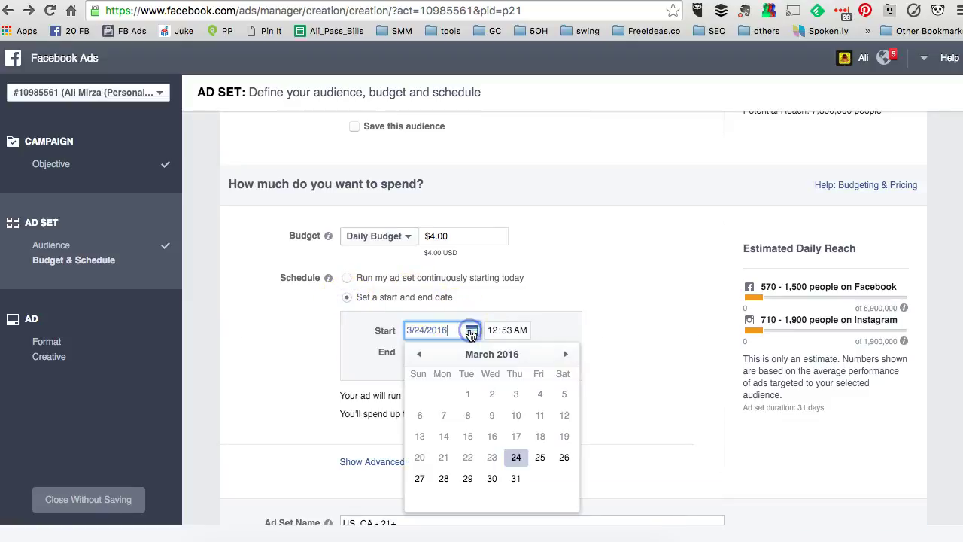
{"action": "left_click", "coordinate": [542, 457]}
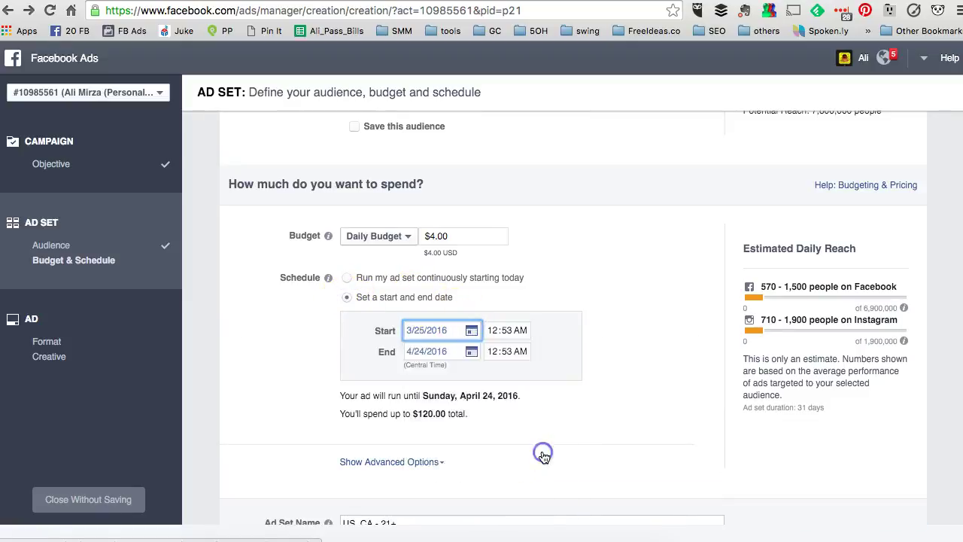
{"action": "left_click", "coordinate": [472, 353]}
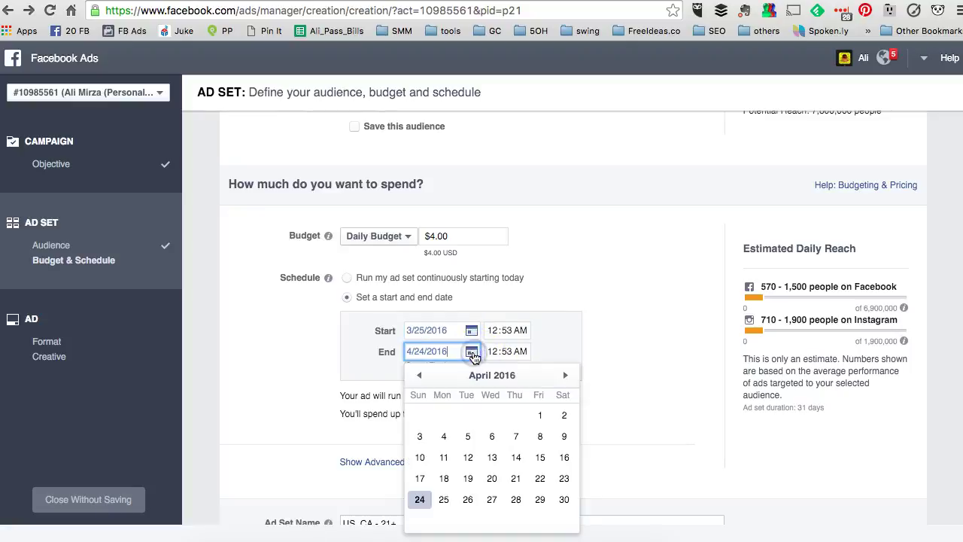
{"action": "left_click", "coordinate": [419, 374]}
{"action": "left_click", "coordinate": [516, 500]}
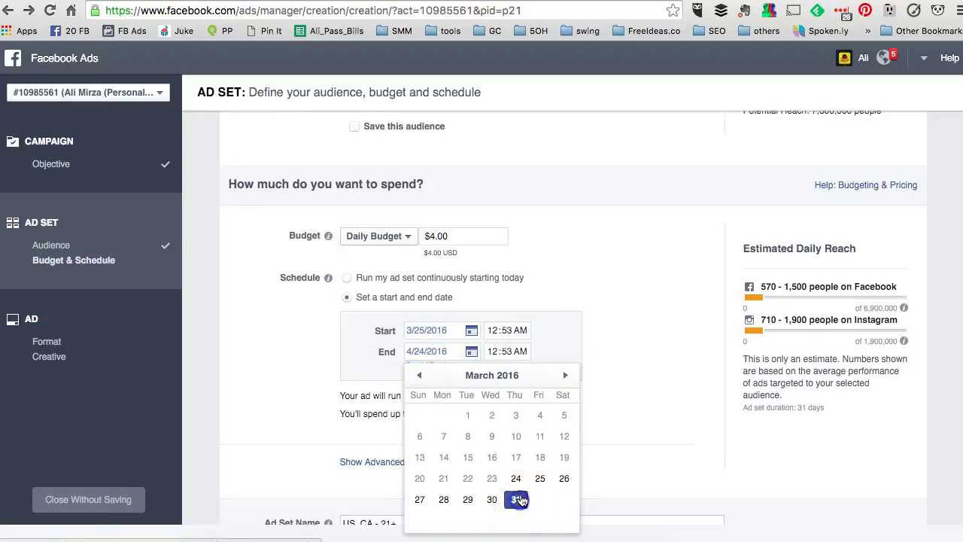
{"action": "left_click", "coordinate": [636, 333]}
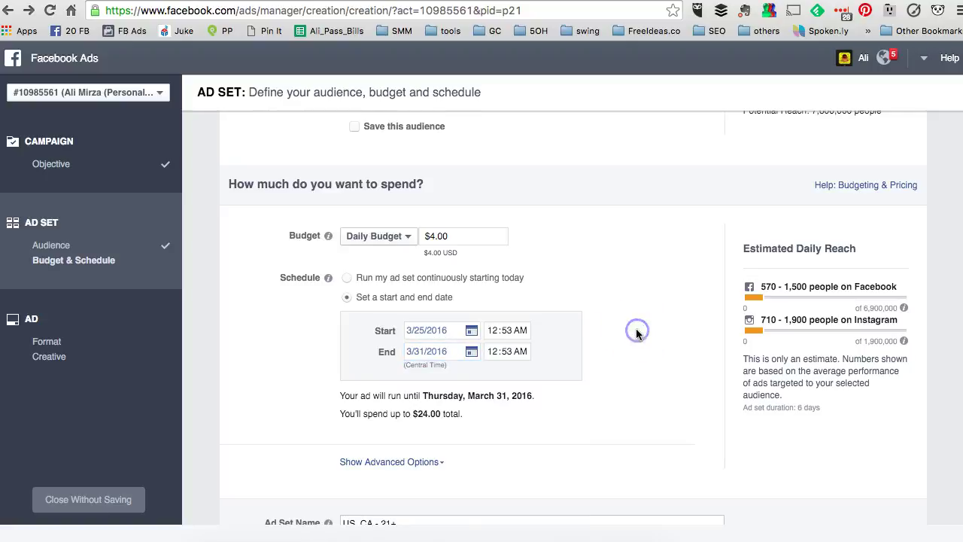
{"action": "scroll", "coordinate": [636, 333], "scroll_direction": "down", "scroll_amount": 1}
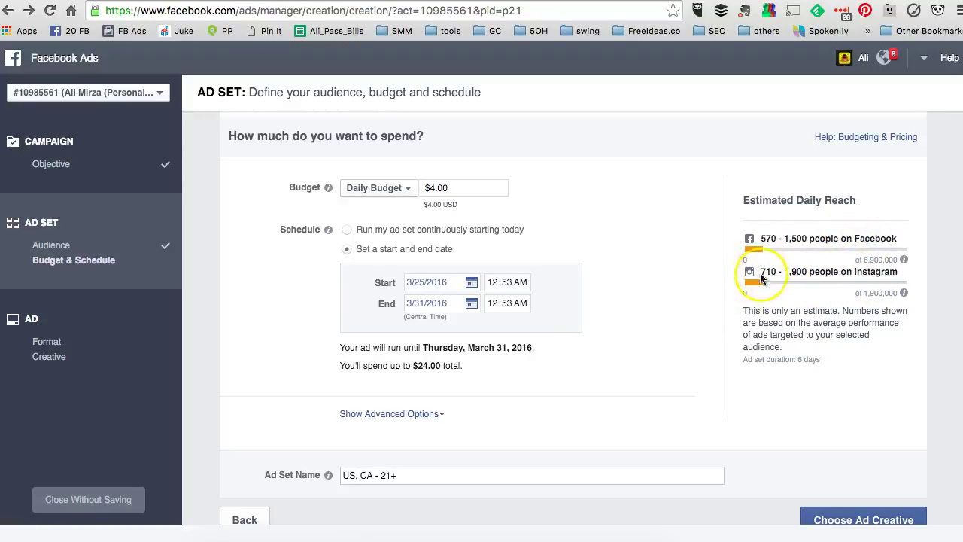
- Keep the ad set name as US, CA - 21+
{"action": "scroll", "coordinate": [669, 294], "scroll_direction": "down", "scroll_amount": 1}
{"action": "scroll", "coordinate": [669, 292], "scroll_direction": "down", "scroll_amount": 1}
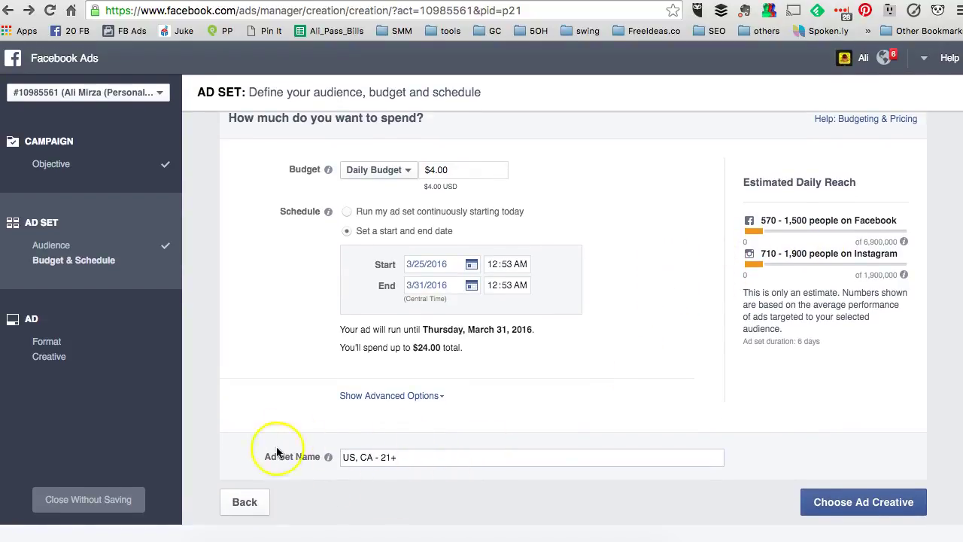
{"action": "left_click", "coordinate": [409, 456]}
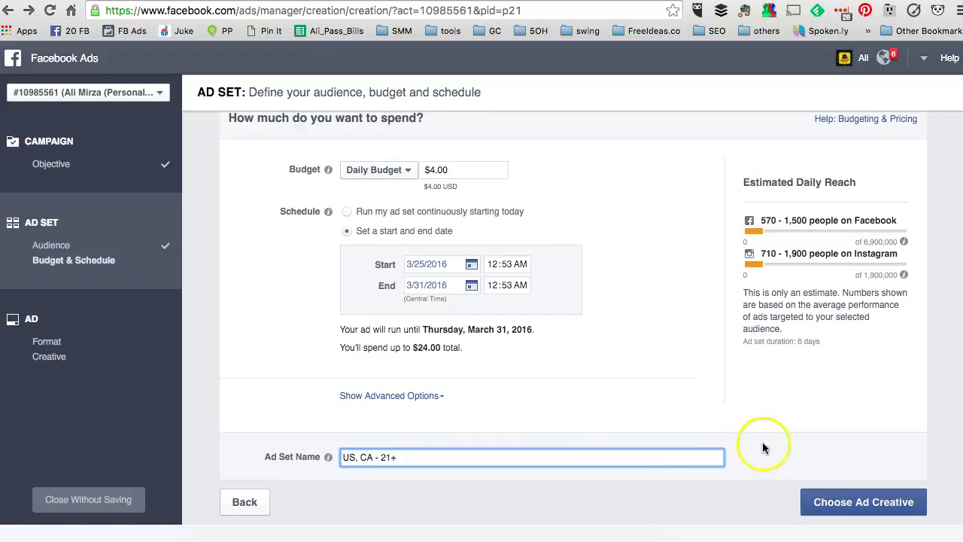
{"action": "left_click", "coordinate": [828, 499]}
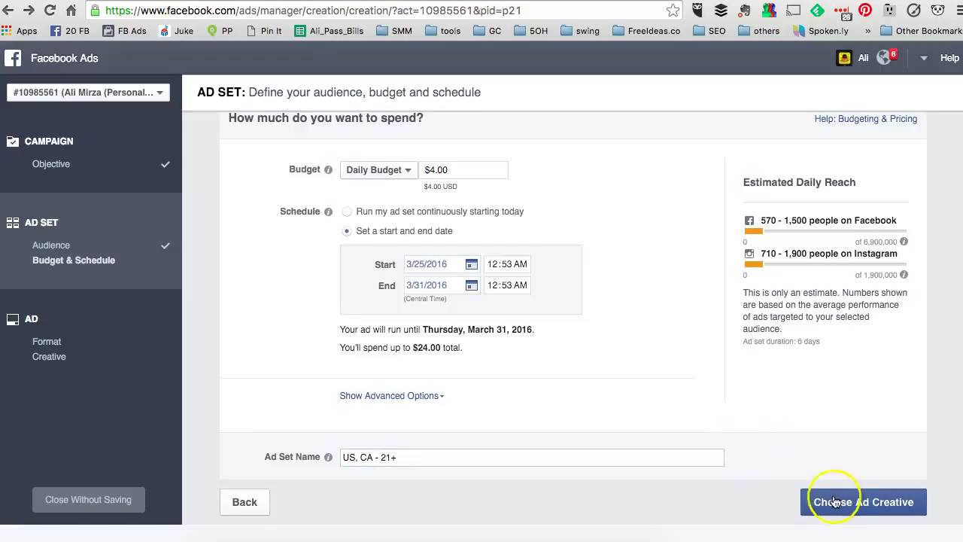
- Continue to the ad creative and choose the Multiple images in one ad format
{"action": "left_click", "coordinate": [875, 508]}
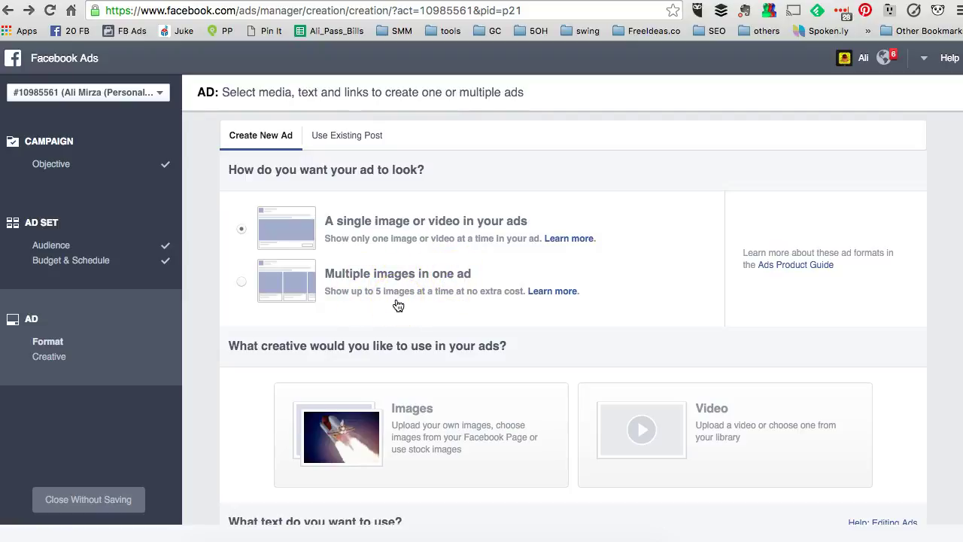
{"action": "left_click", "coordinate": [242, 285]}
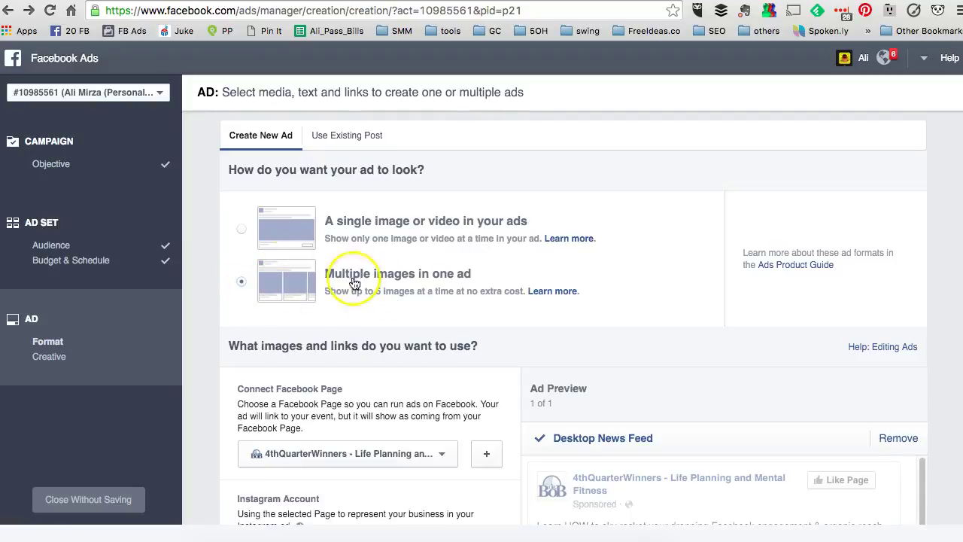
{"action": "scroll", "coordinate": [369, 279], "scroll_direction": "down", "scroll_amount": 1}
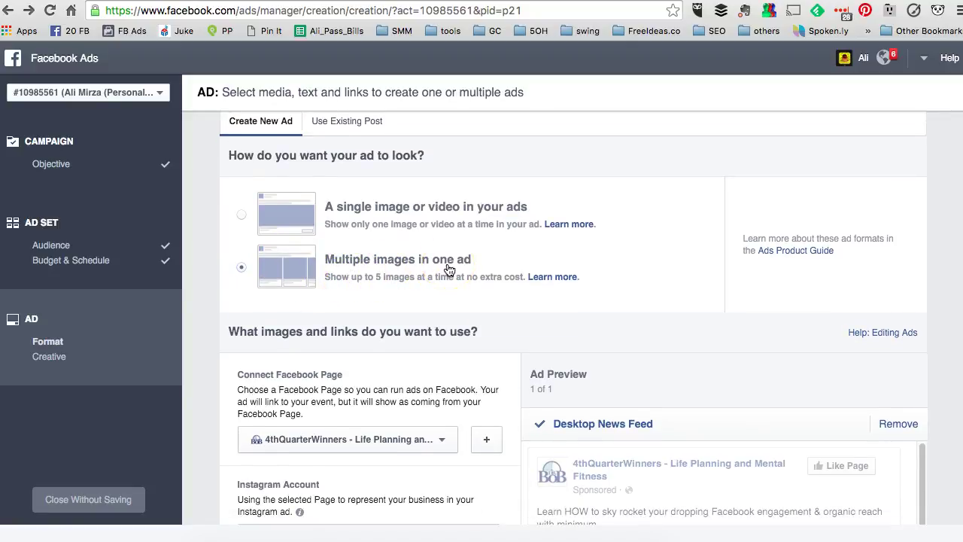
{"action": "scroll", "coordinate": [449, 269], "scroll_direction": "down", "scroll_amount": 5}
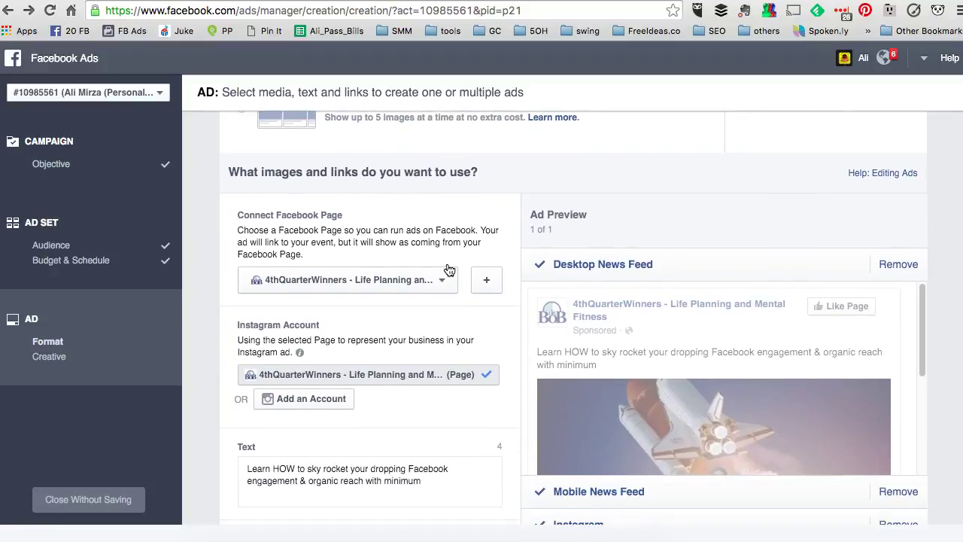
- Connect the i Social You page to the ad through the I Social You page category
{"action": "left_click", "coordinate": [424, 285]}
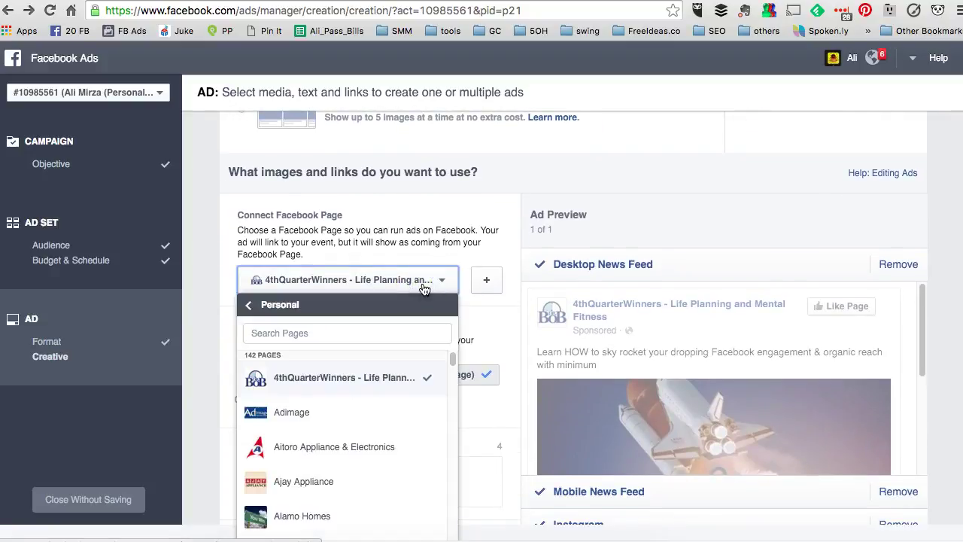
{"action": "left_click", "coordinate": [253, 305]}
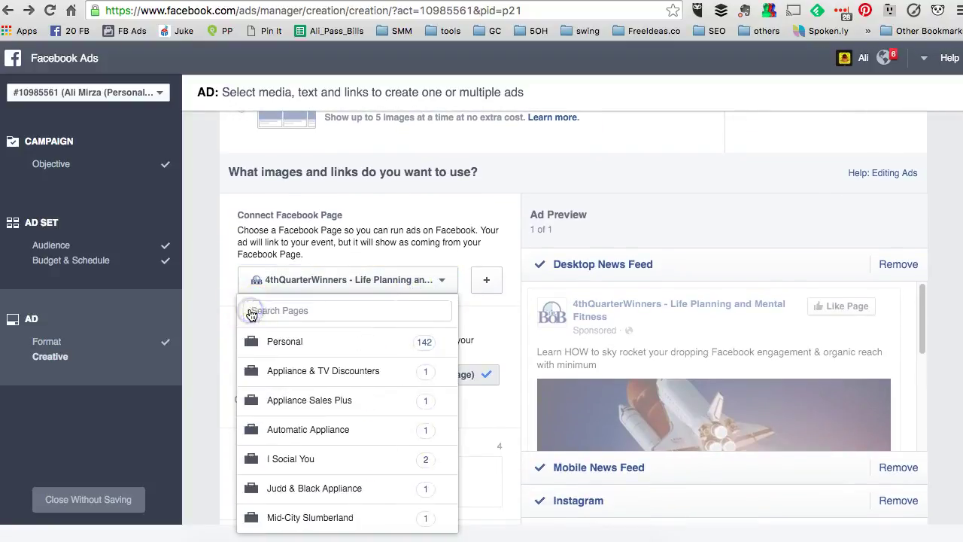
{"action": "left_click", "coordinate": [320, 376]}
{"action": "left_click", "coordinate": [317, 461]}
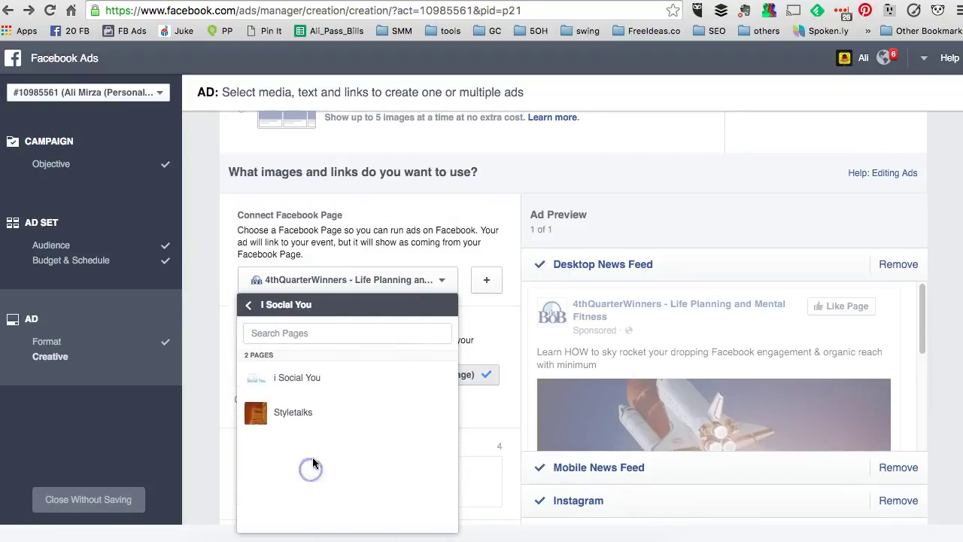
{"action": "left_click", "coordinate": [315, 391]}
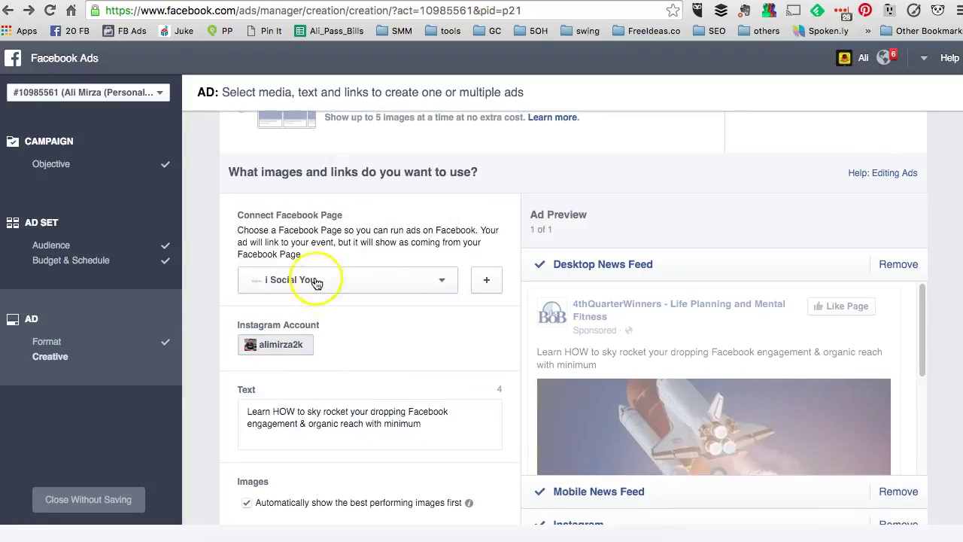
- Check the Instagram, mobile news feed and desktop news feed ad previews
{"action": "scroll", "coordinate": [376, 301], "scroll_direction": "down", "scroll_amount": 1}
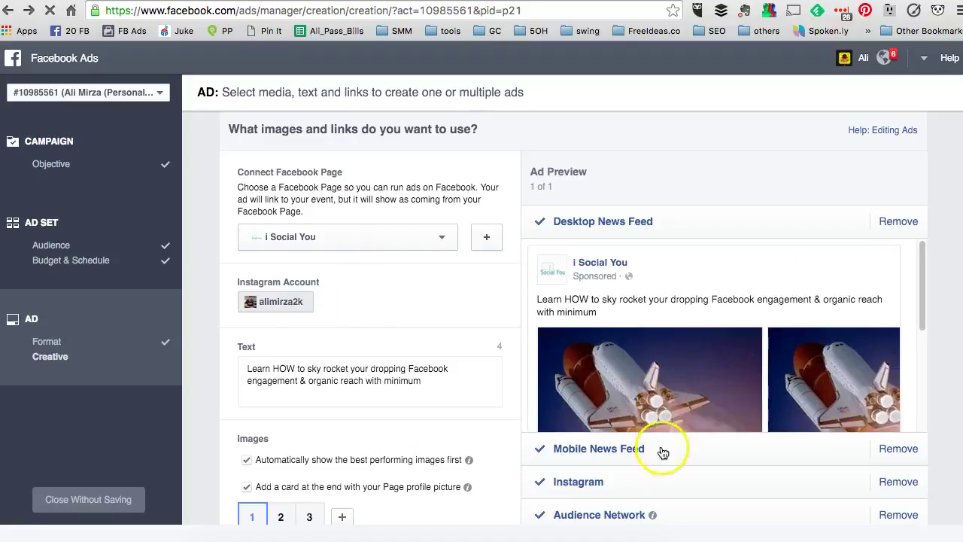
{"action": "scroll", "coordinate": [644, 474], "scroll_direction": "down", "scroll_amount": 1}
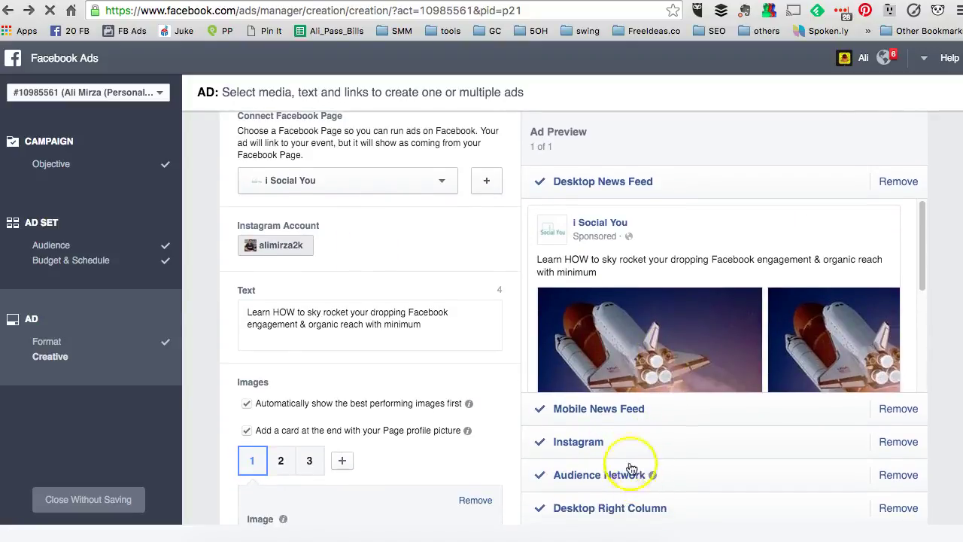
{"action": "left_click", "coordinate": [626, 452]}
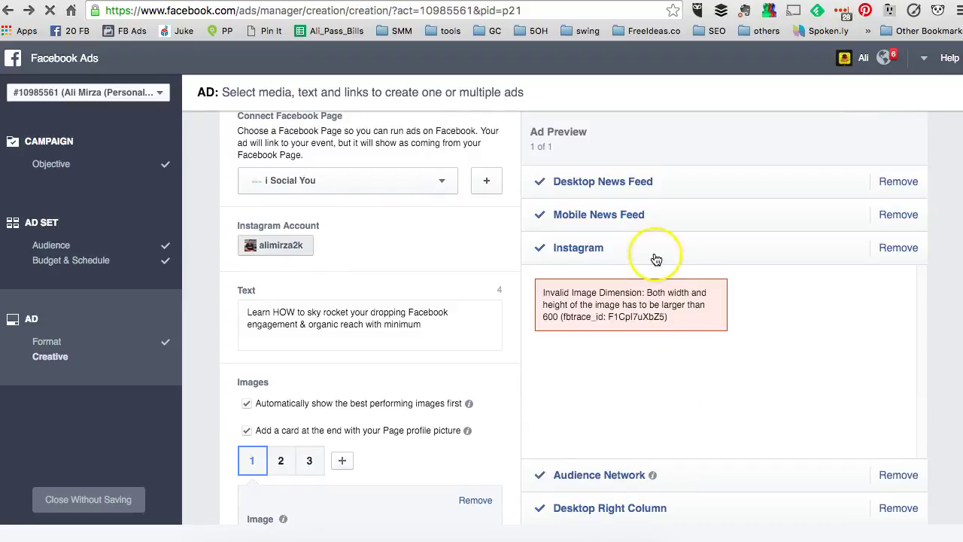
{"action": "left_click", "coordinate": [619, 213]}
{"action": "left_click", "coordinate": [610, 187]}
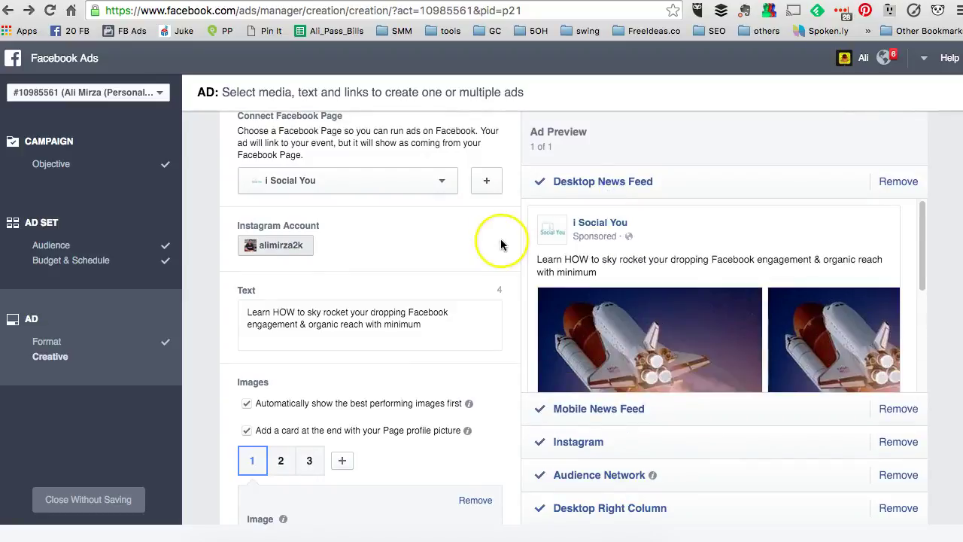
{"action": "scroll", "coordinate": [462, 243], "scroll_direction": "down", "scroll_amount": 1}
- Select and edit the ad's body text
{"action": "triple_click", "coordinate": [445, 266]}
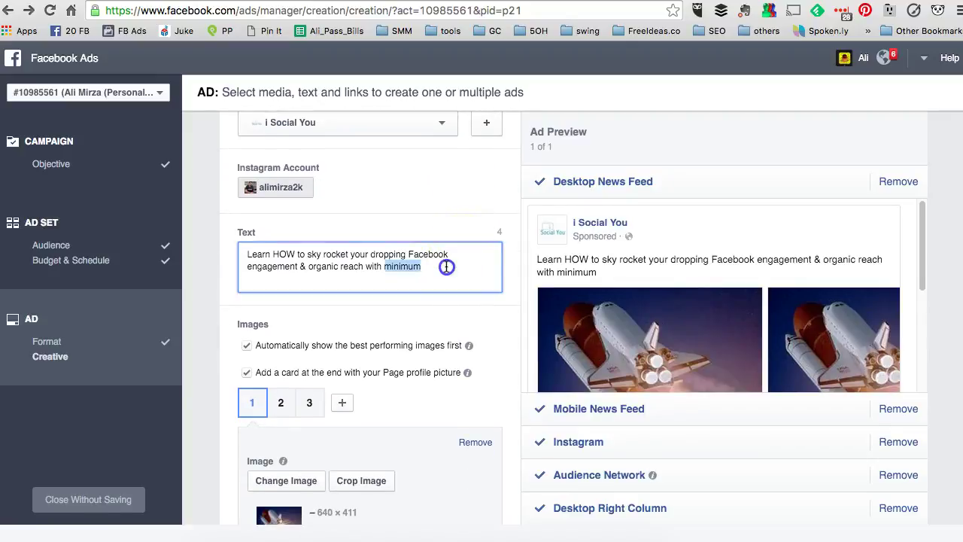
{"action": "left_click", "coordinate": [446, 267]}
{"action": "left_click", "coordinate": [251, 261]}
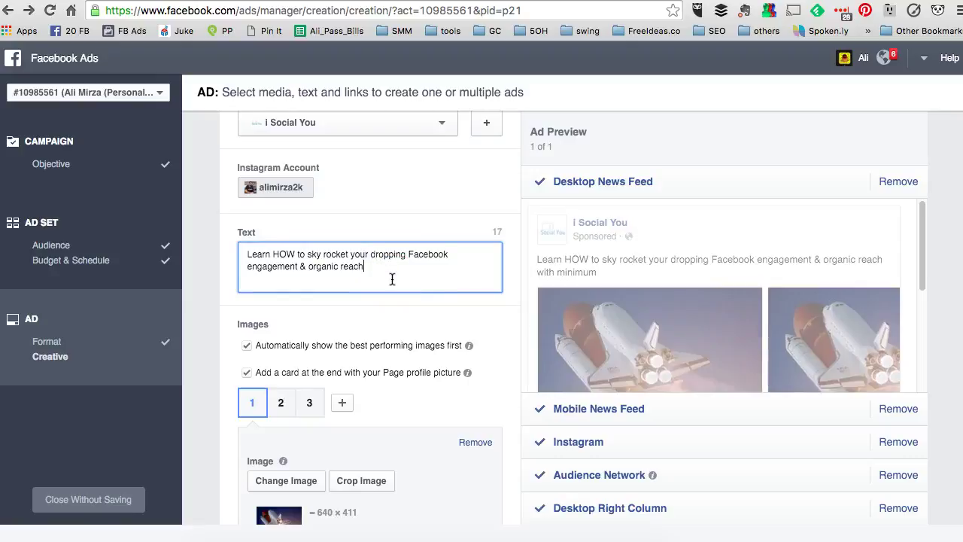
- Inspect card 1's 640 × 411 shuttle image and its Instagram size warning
{"action": "scroll", "coordinate": [392, 279], "scroll_direction": "down", "scroll_amount": 3}
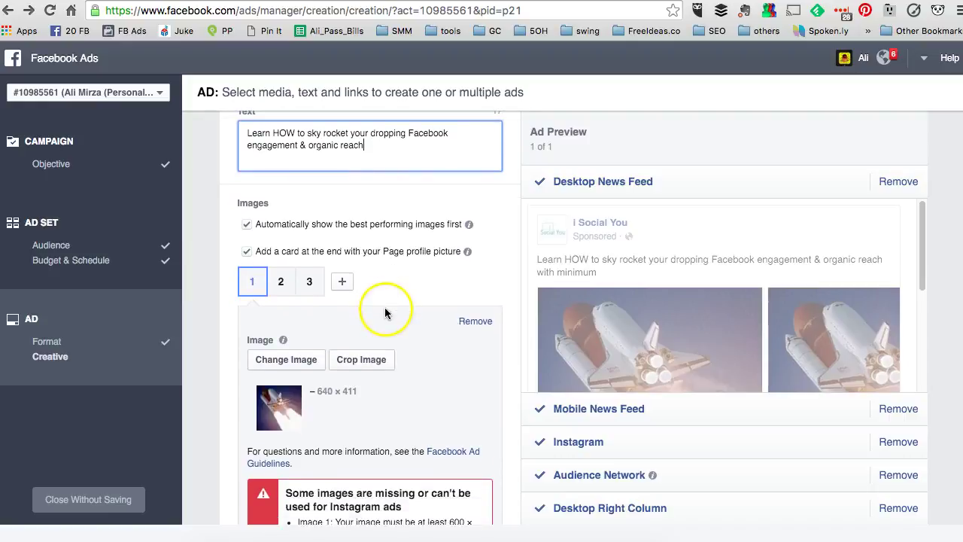
{"action": "left_click", "coordinate": [282, 280]}
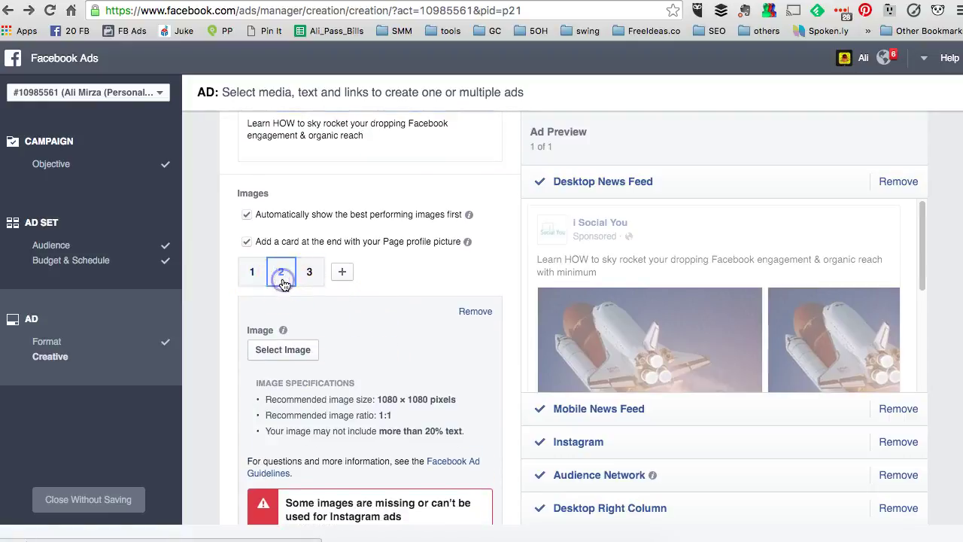
{"action": "left_click", "coordinate": [258, 274]}
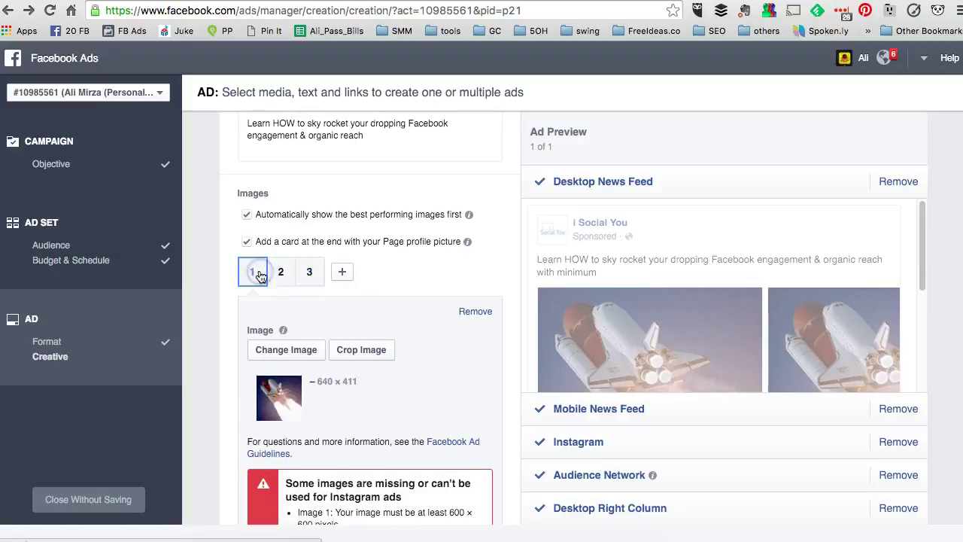
{"action": "scroll", "coordinate": [365, 313], "scroll_direction": "down", "scroll_amount": 3}
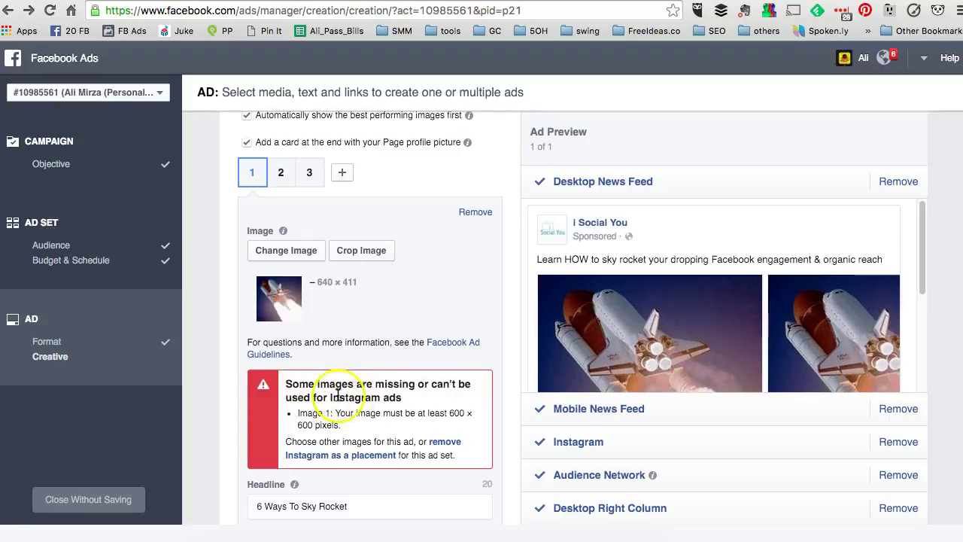
{"action": "scroll", "coordinate": [392, 397], "scroll_direction": "up", "scroll_amount": 3}
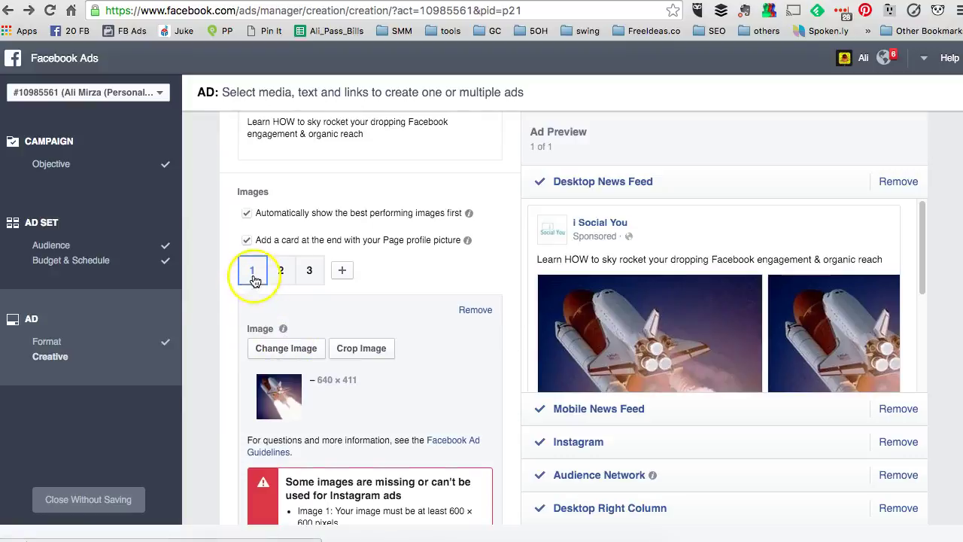
- Swap card 1's image for the 1000 × 667 phone-and-coffee photo from the Image Library
{"action": "left_click", "coordinate": [287, 352]}
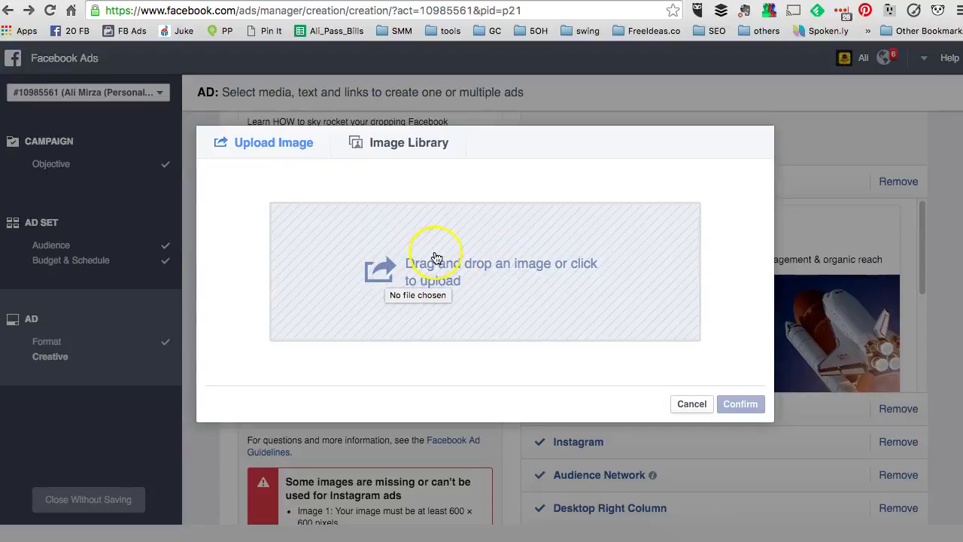
{"action": "left_click", "coordinate": [417, 144]}
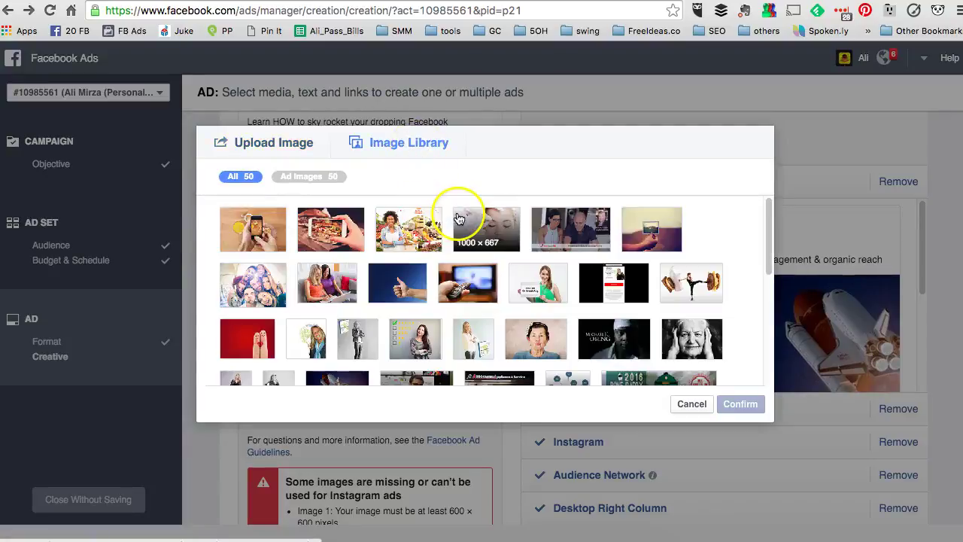
{"action": "left_click", "coordinate": [260, 235]}
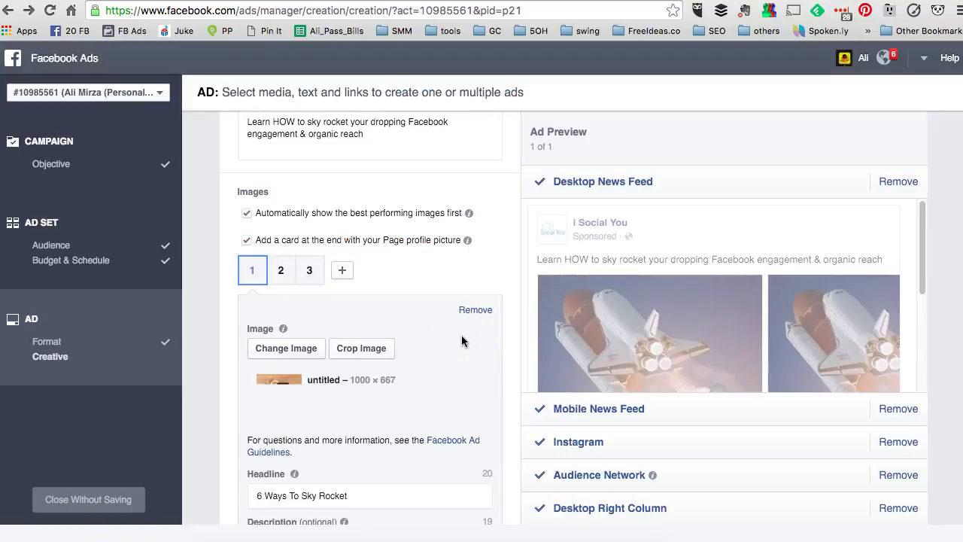
{"action": "scroll", "coordinate": [461, 341], "scroll_direction": "down", "scroll_amount": 3}
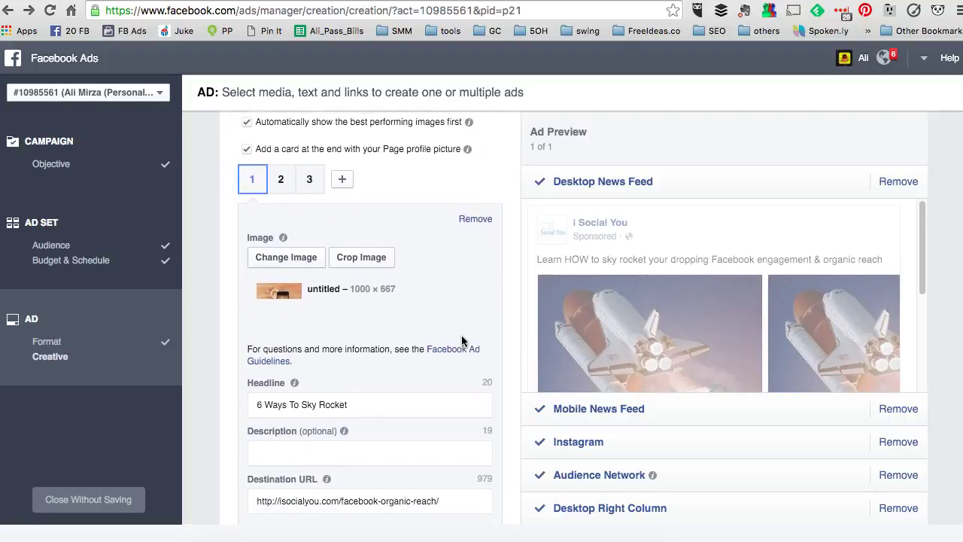
{"action": "scroll", "coordinate": [461, 340], "scroll_direction": "down", "scroll_amount": 3}
{"action": "left_click", "coordinate": [366, 342]}
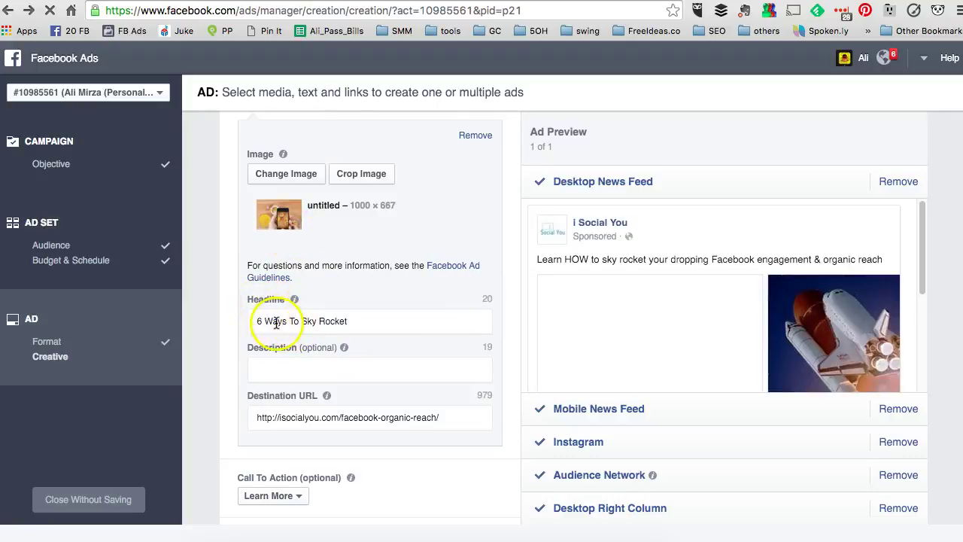
- Start card 1's description, then move on to carousel card 2
{"action": "left_click", "coordinate": [275, 369]}
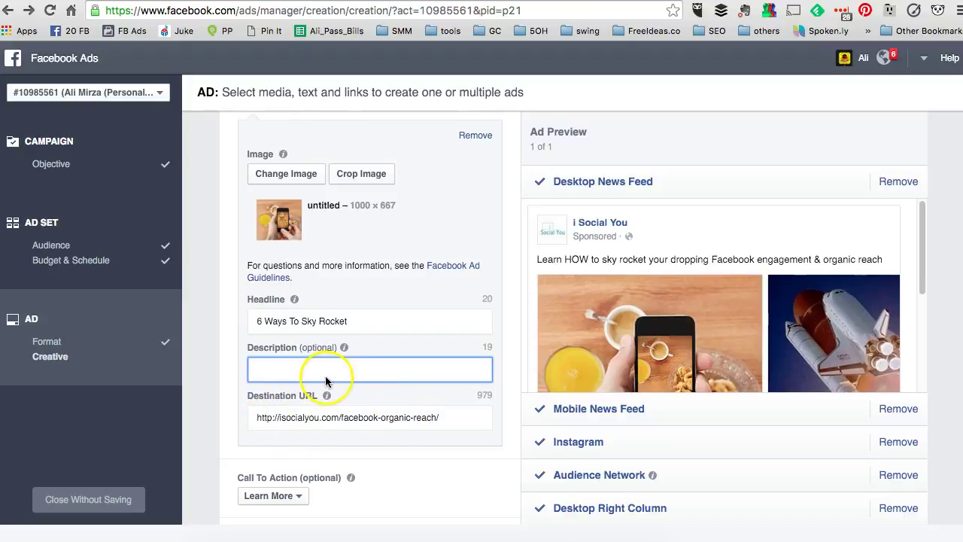
{"action": "scroll", "coordinate": [316, 265], "scroll_direction": "up", "scroll_amount": 1}
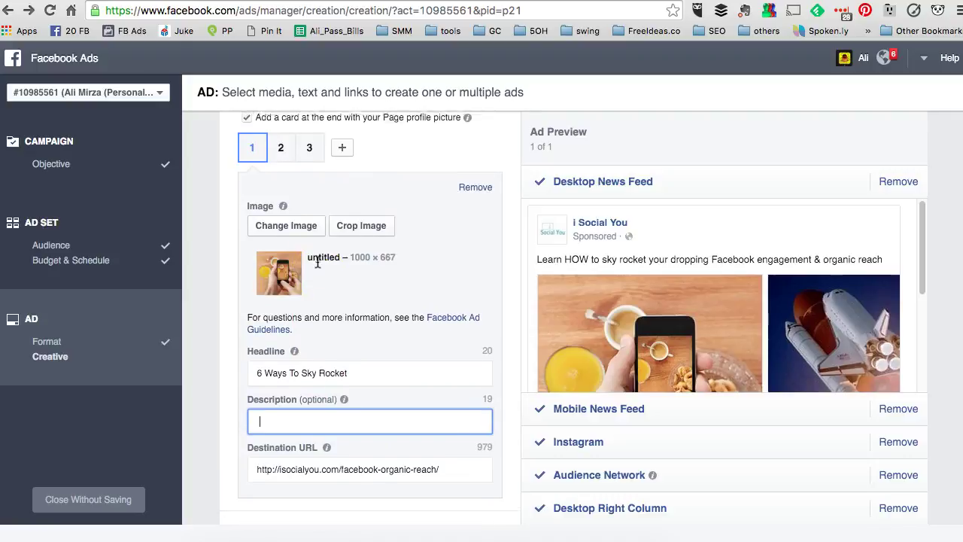
{"action": "scroll", "coordinate": [301, 210], "scroll_direction": "up", "scroll_amount": 1}
{"action": "left_click", "coordinate": [283, 157]}
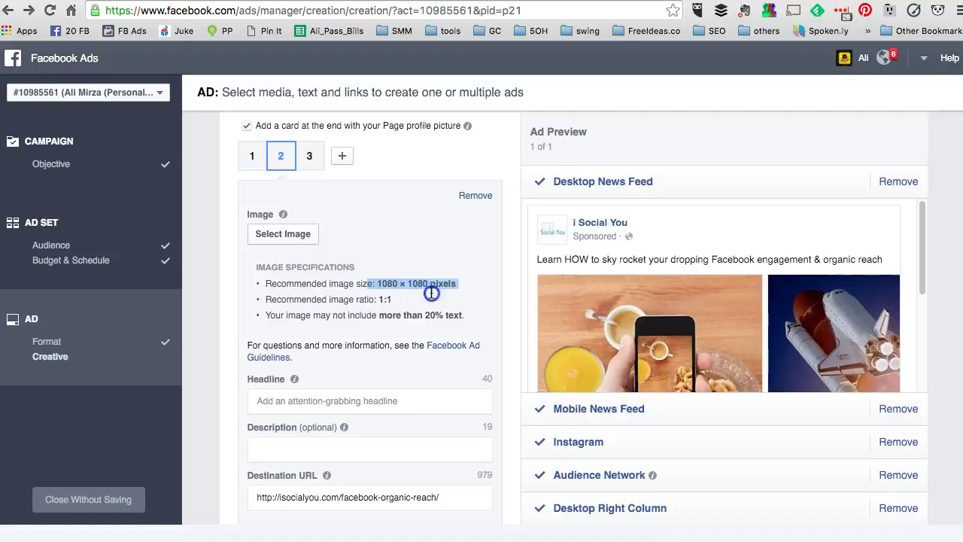
- Give card 2 the 1000 × 667 sandwich photo from the Image Library
{"action": "left_click_drag", "start_coordinate": [432, 294], "coordinate": [331, 316]}
{"action": "left_click", "coordinate": [460, 314]}
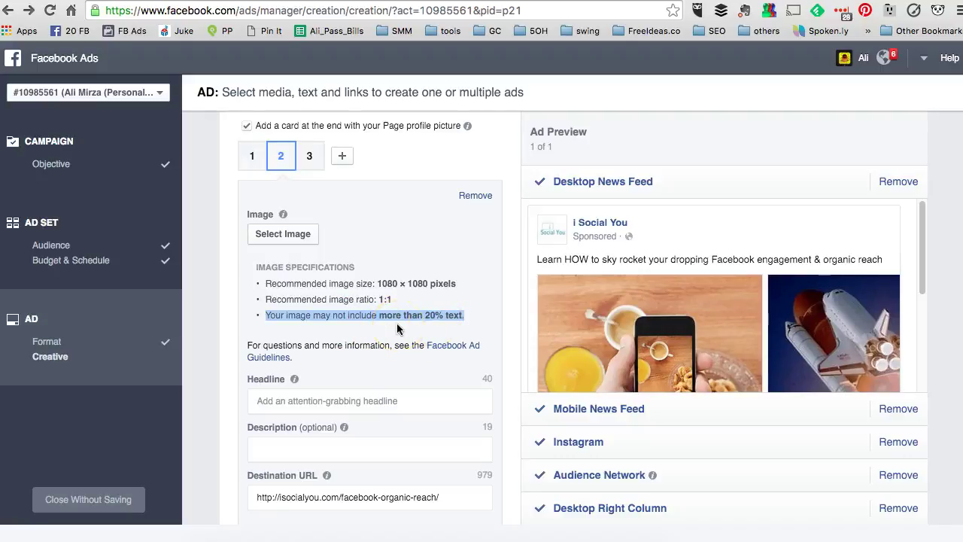
{"action": "left_click", "coordinate": [287, 239]}
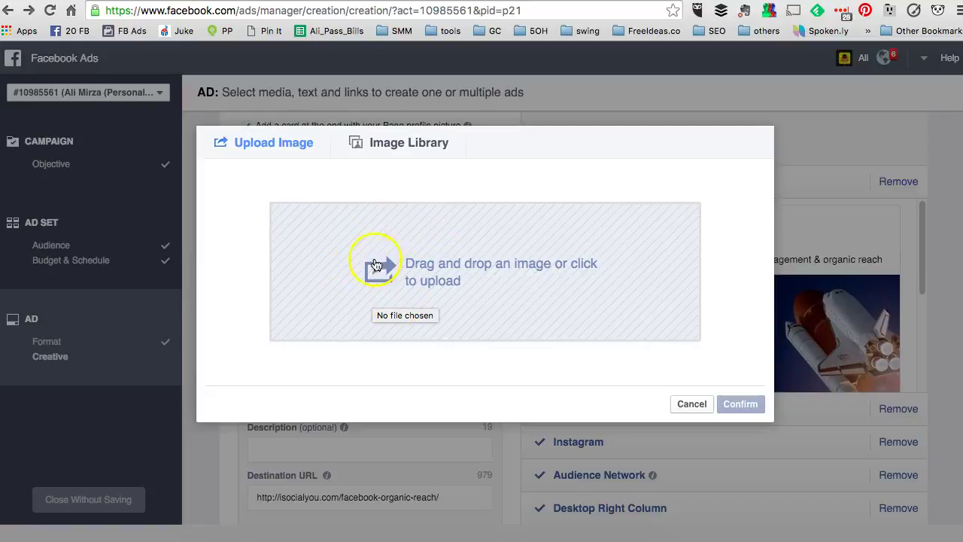
{"action": "left_click", "coordinate": [391, 149]}
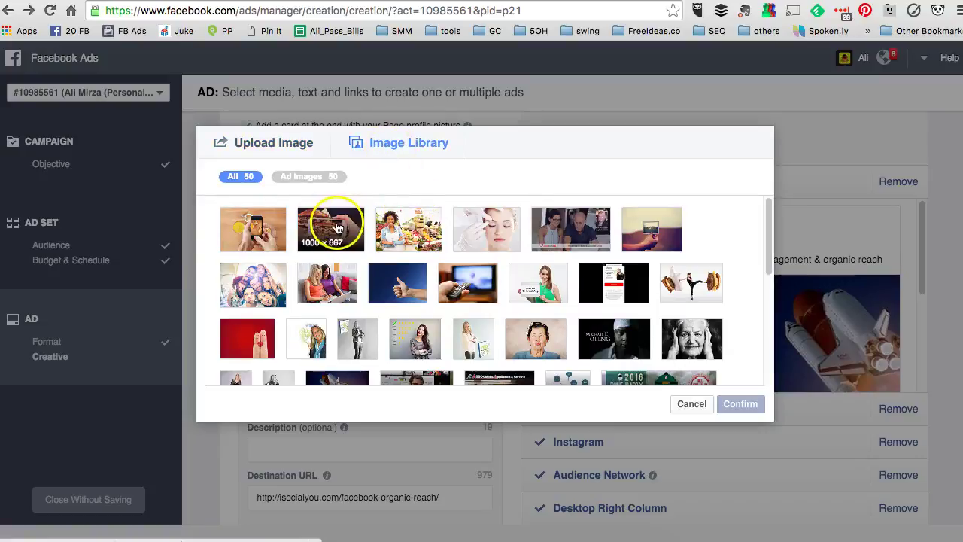
{"action": "left_click", "coordinate": [337, 227]}
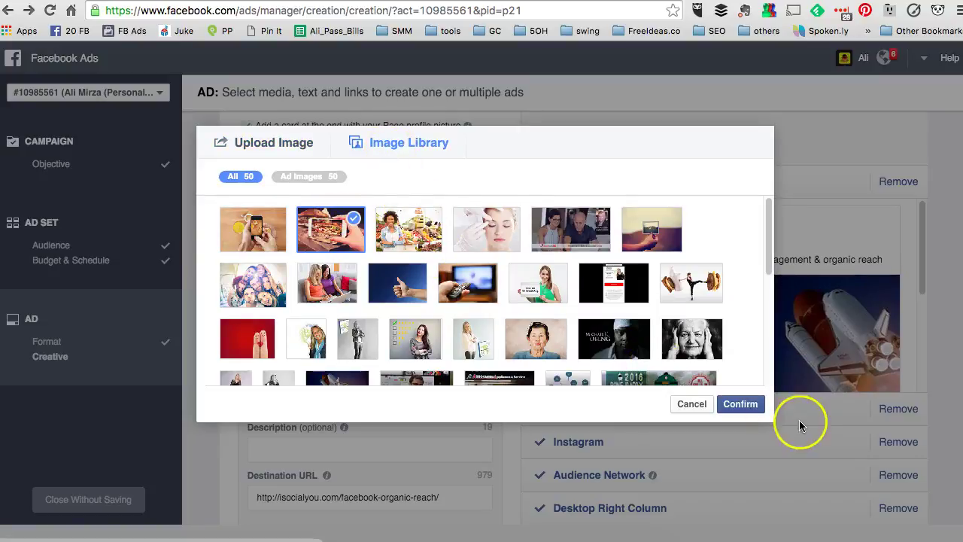
{"action": "left_click", "coordinate": [751, 410]}
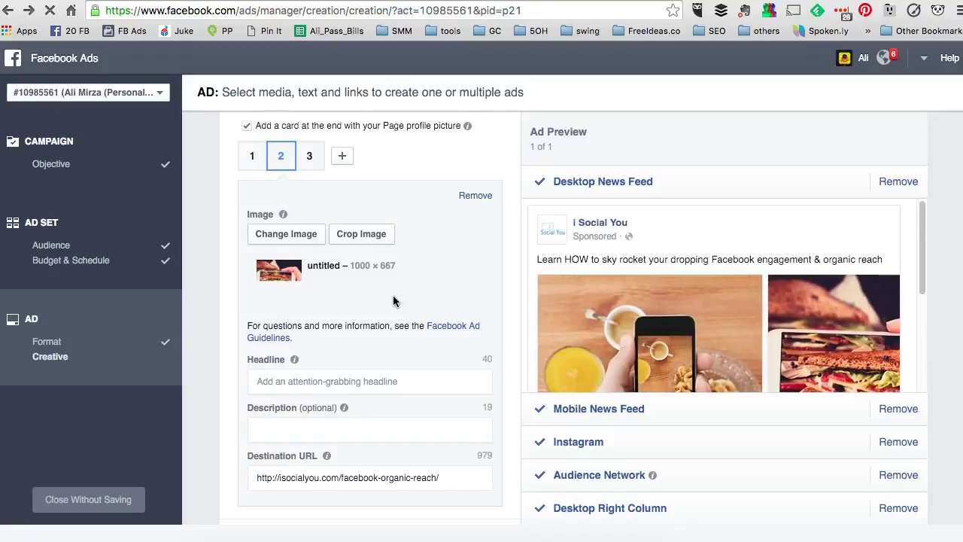
- Review card 2's headline and keep its facebook-organic-reach destination URL unchanged
{"action": "scroll", "coordinate": [393, 298], "scroll_direction": "down", "scroll_amount": 1}
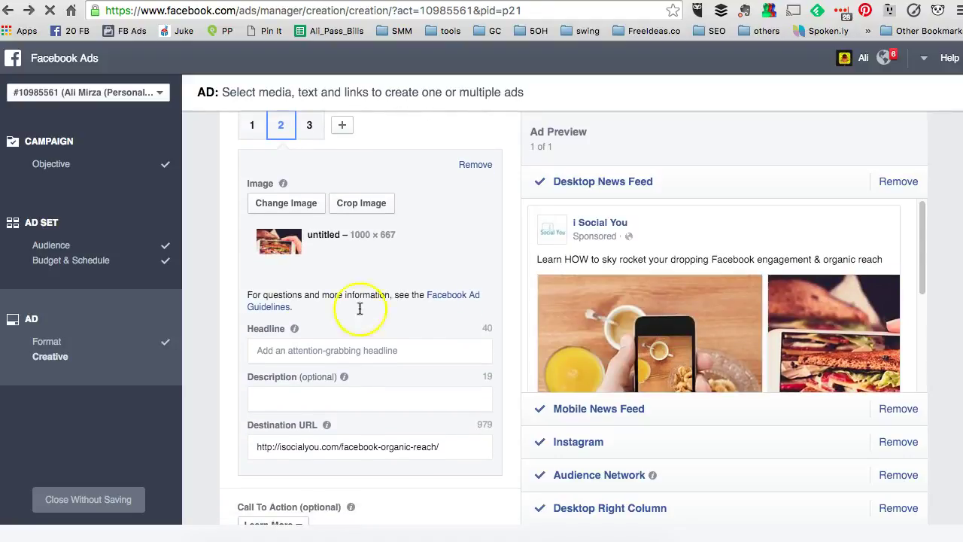
{"action": "left_click", "coordinate": [272, 348]}
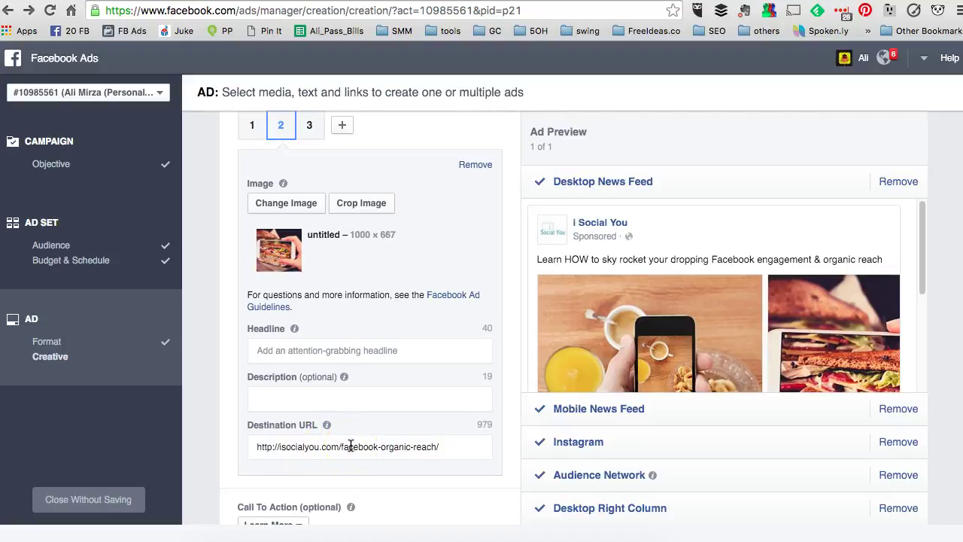
{"action": "left_click", "coordinate": [351, 446]}
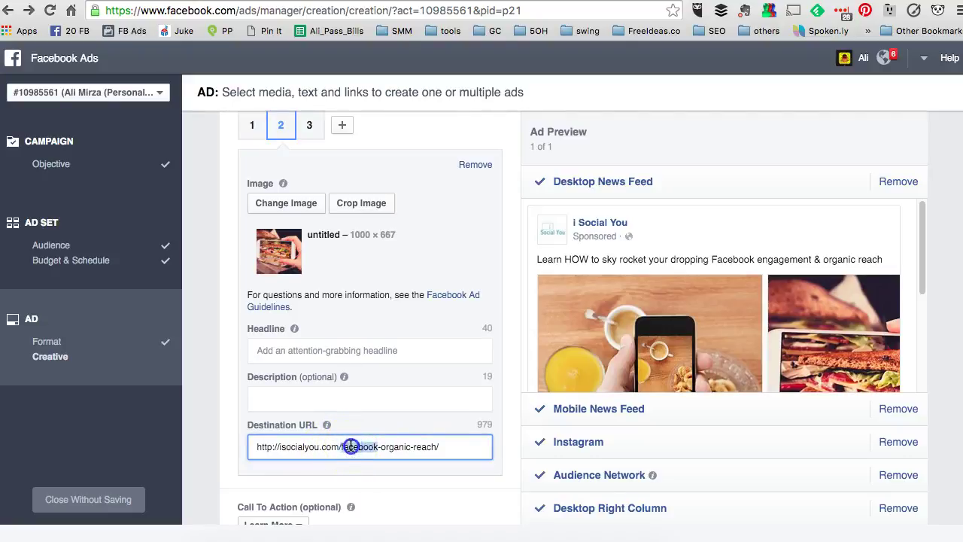
{"action": "triple_click", "coordinate": [350, 446]}
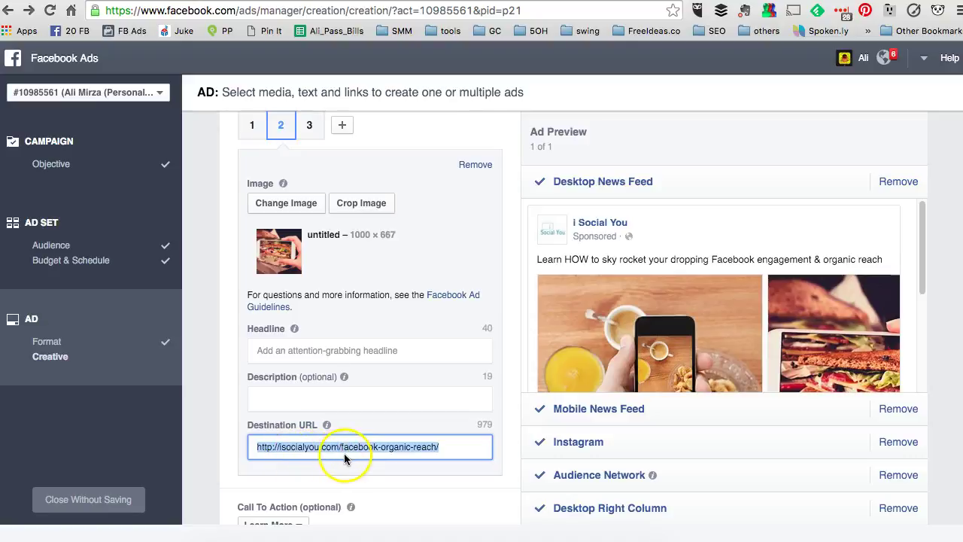
{"action": "left_click", "coordinate": [344, 453]}
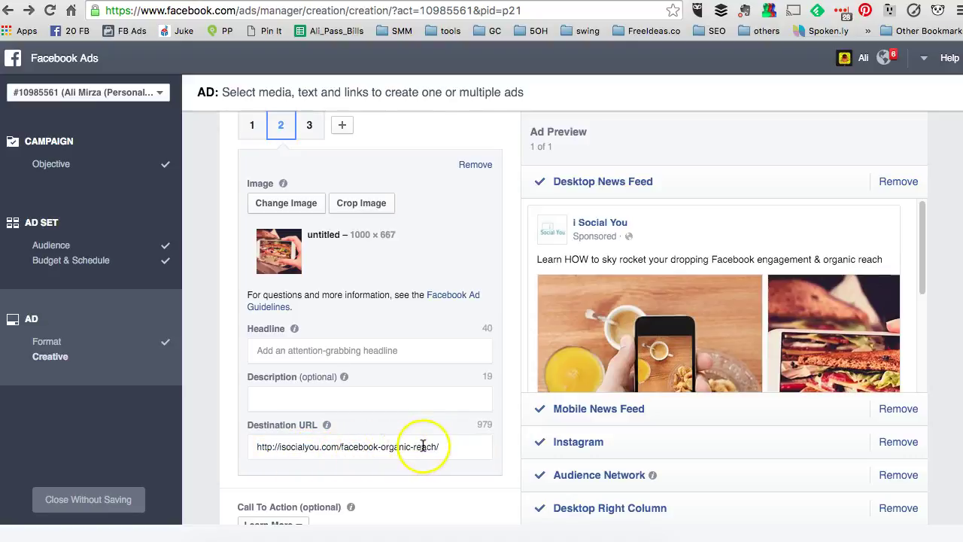
- Assign the 1000 × 667 thumbs-up photo from the Image Library to carousel card 3
{"action": "scroll", "coordinate": [392, 372], "scroll_direction": "up", "scroll_amount": 2}
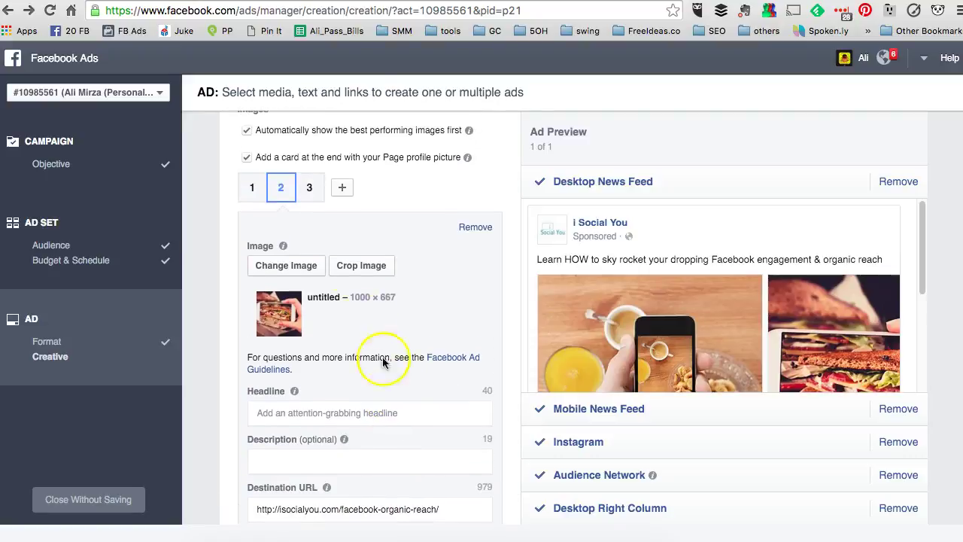
{"action": "left_click", "coordinate": [312, 192]}
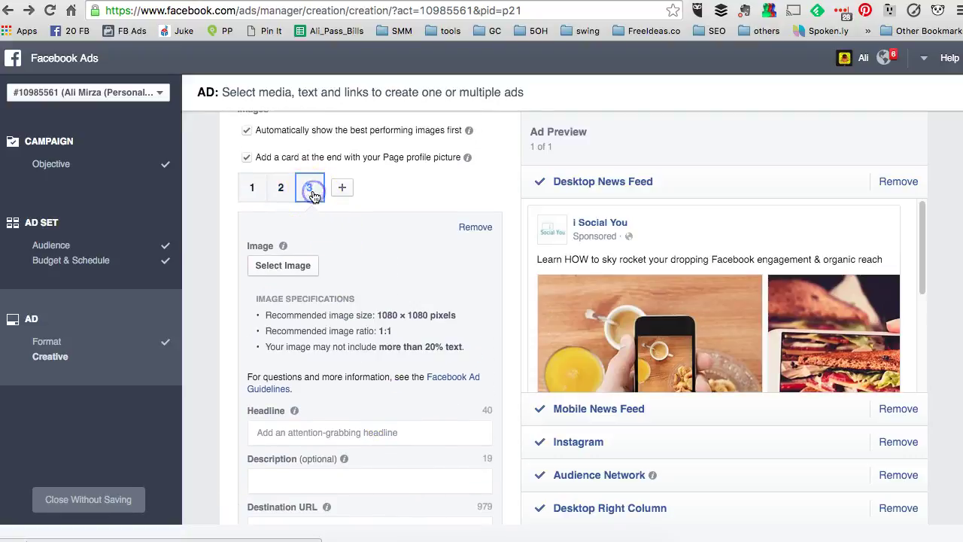
{"action": "left_click", "coordinate": [299, 269]}
{"action": "left_click", "coordinate": [408, 158]}
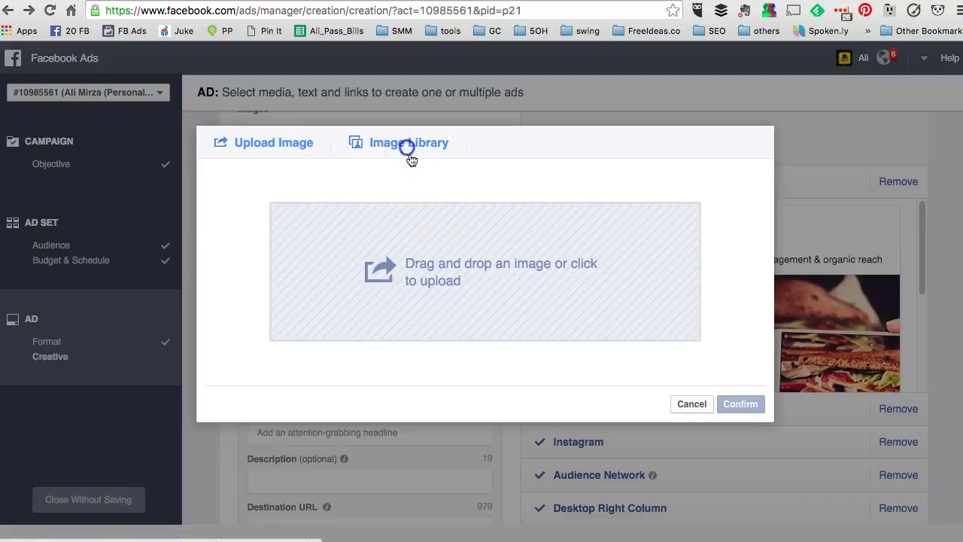
{"action": "scroll", "coordinate": [493, 257], "scroll_direction": "down", "scroll_amount": 2}
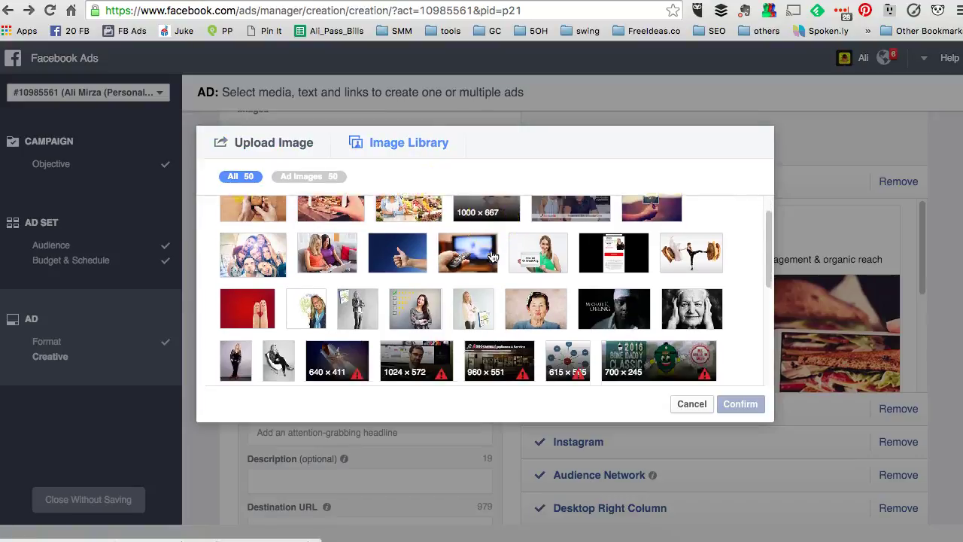
{"action": "scroll", "coordinate": [493, 256], "scroll_direction": "down", "scroll_amount": 3}
{"action": "scroll", "coordinate": [493, 256], "scroll_direction": "up", "scroll_amount": 5}
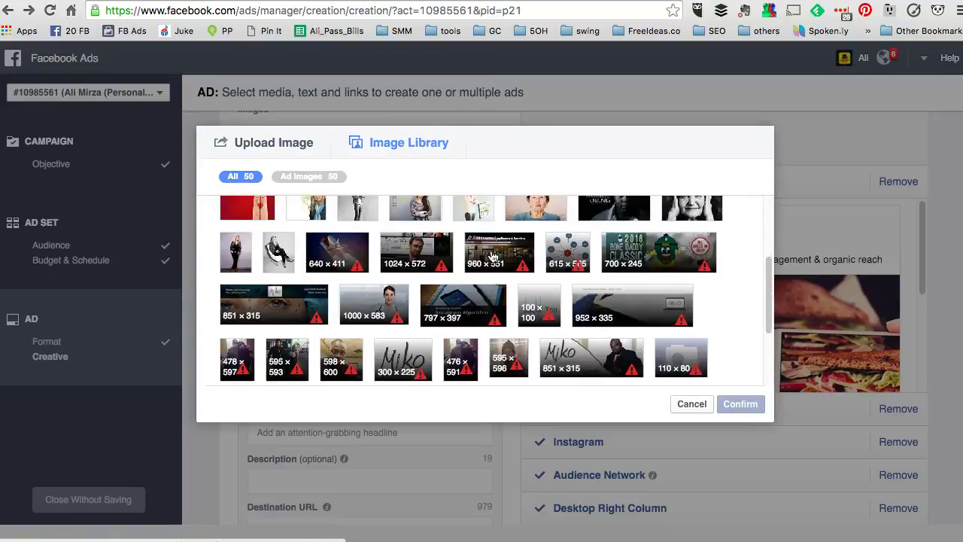
{"action": "left_click", "coordinate": [397, 285]}
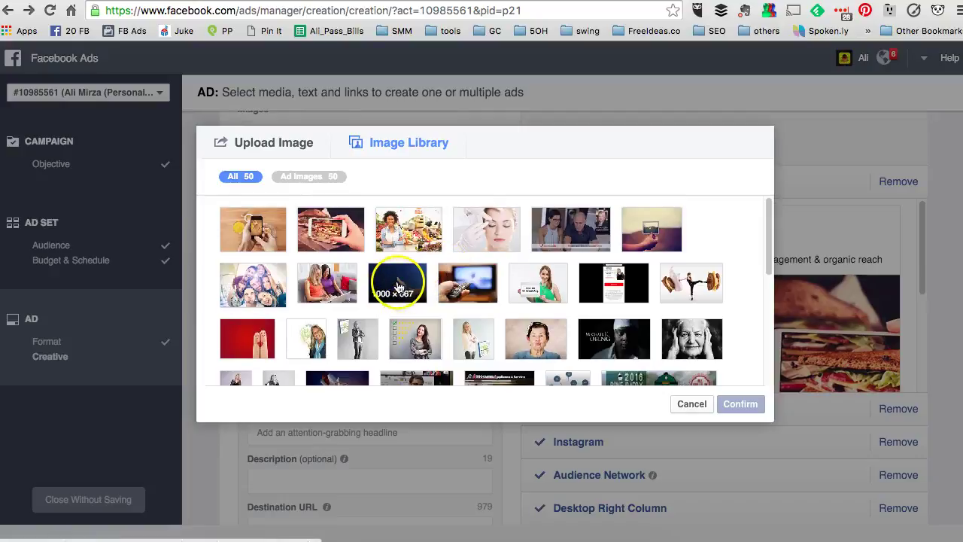
{"action": "left_click", "coordinate": [397, 284]}
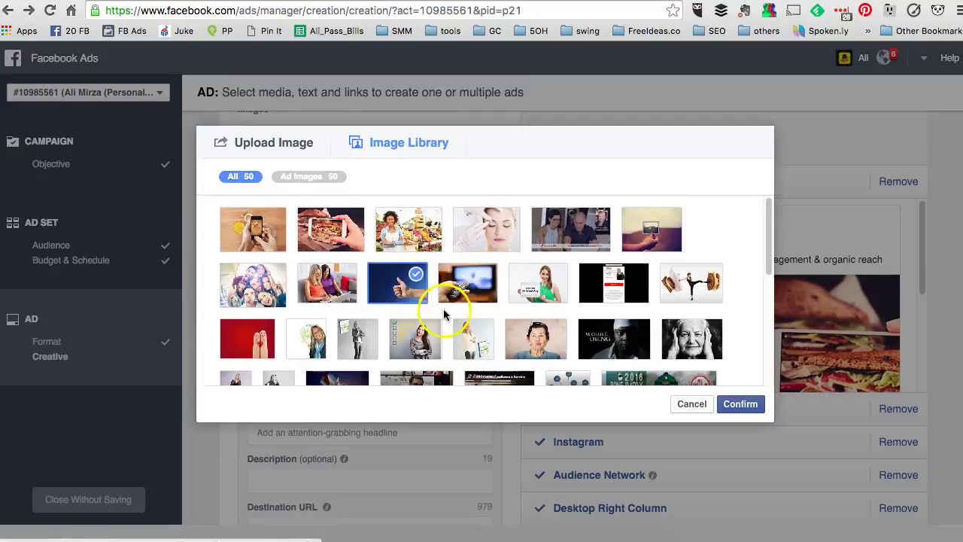
{"action": "left_click", "coordinate": [741, 404]}
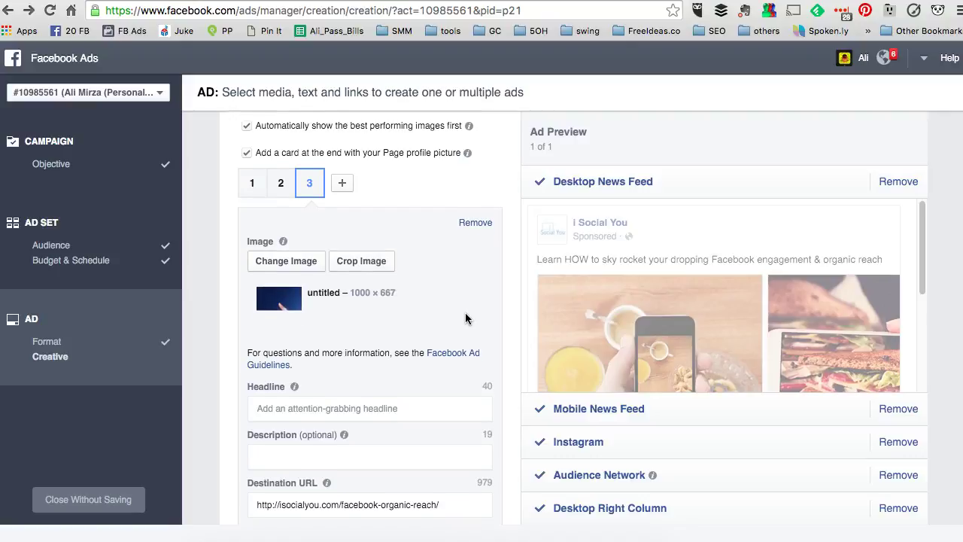
{"action": "scroll", "coordinate": [465, 318], "scroll_direction": "down", "scroll_amount": 2}
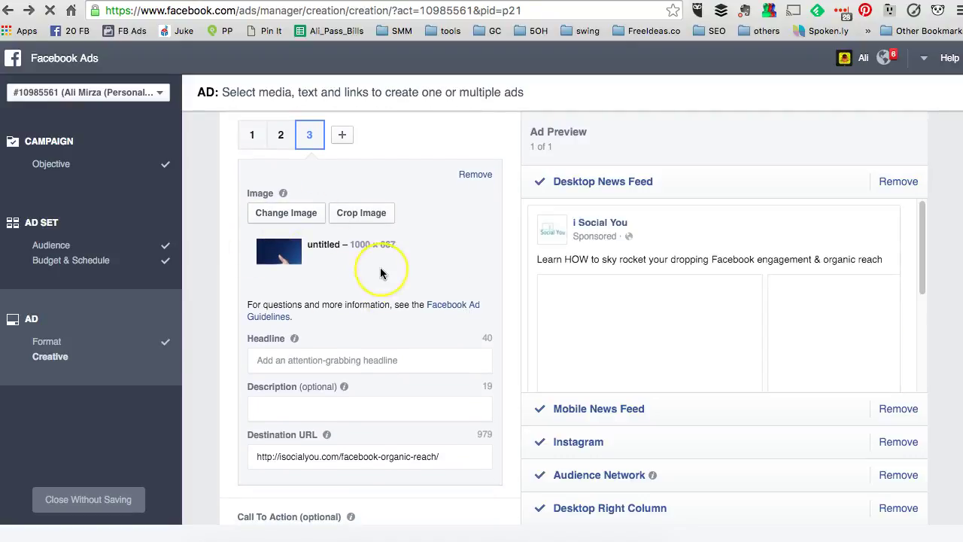
{"action": "scroll", "coordinate": [383, 270], "scroll_direction": "down", "scroll_amount": 3}
{"action": "scroll", "coordinate": [380, 267], "scroll_direction": "down", "scroll_amount": 3}
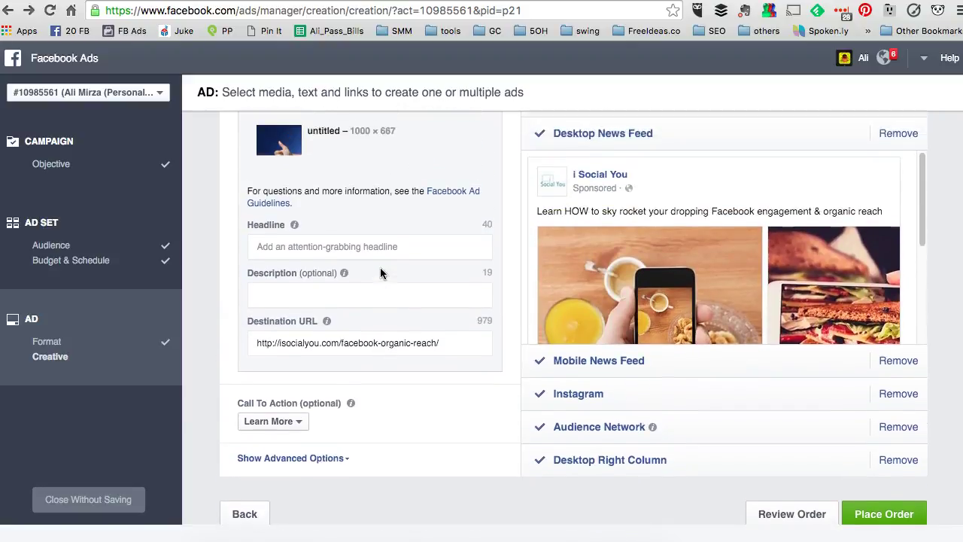
{"action": "left_click", "coordinate": [290, 348]}
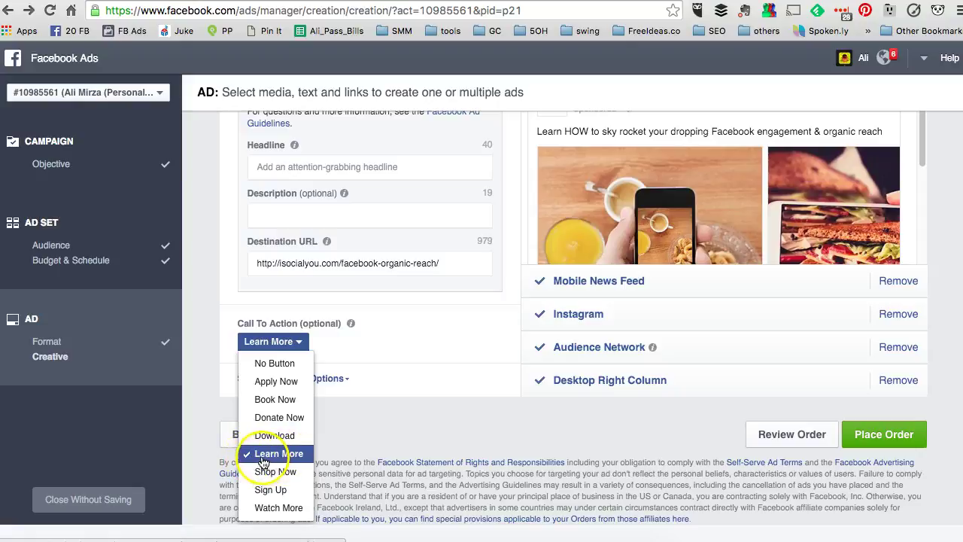
{"action": "left_click", "coordinate": [269, 454]}
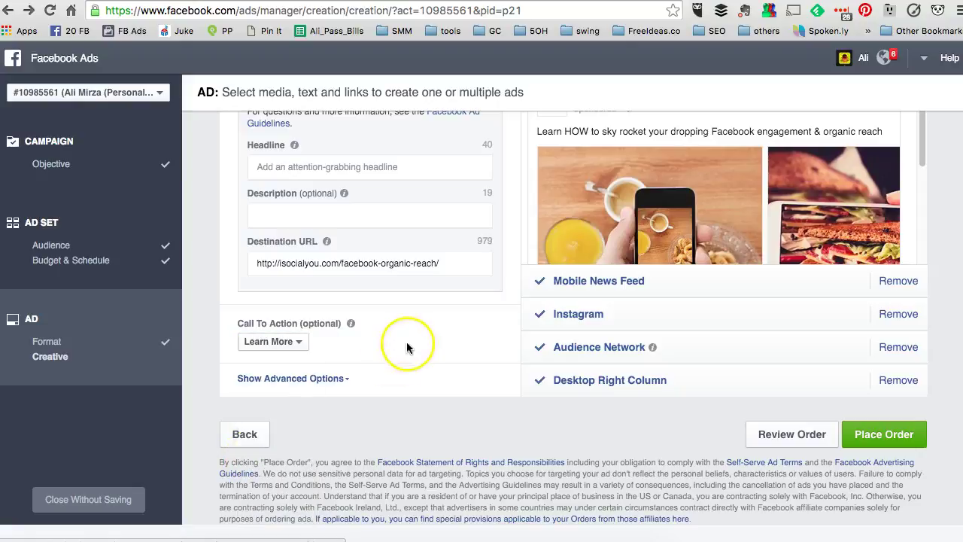
{"action": "scroll", "coordinate": [507, 293], "scroll_direction": "up", "scroll_amount": 2}
{"action": "scroll", "coordinate": [507, 299], "scroll_direction": "up", "scroll_amount": 4}
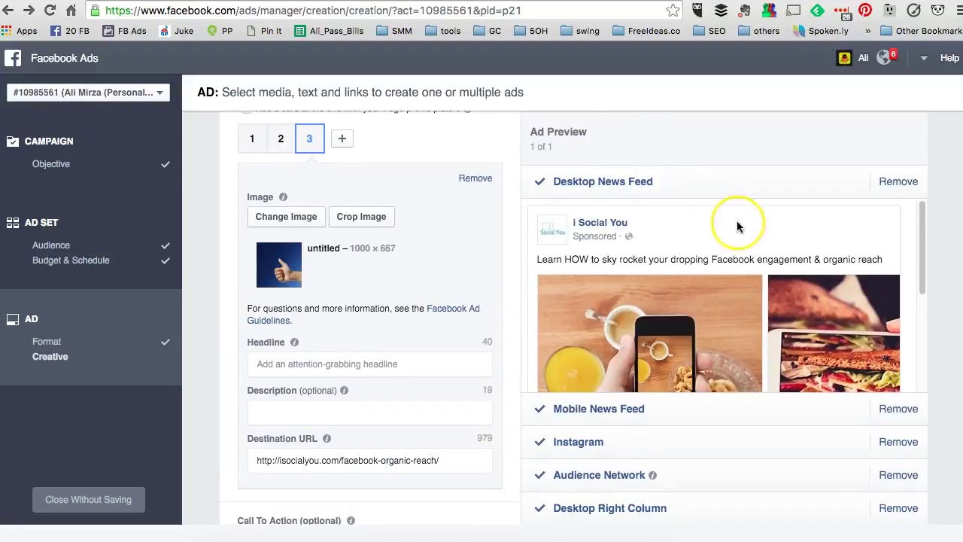
- Page the Desktop News Feed carousel through the sandwich and thumbs-up cards and back
{"action": "scroll", "coordinate": [736, 245], "scroll_direction": "down", "scroll_amount": 3}
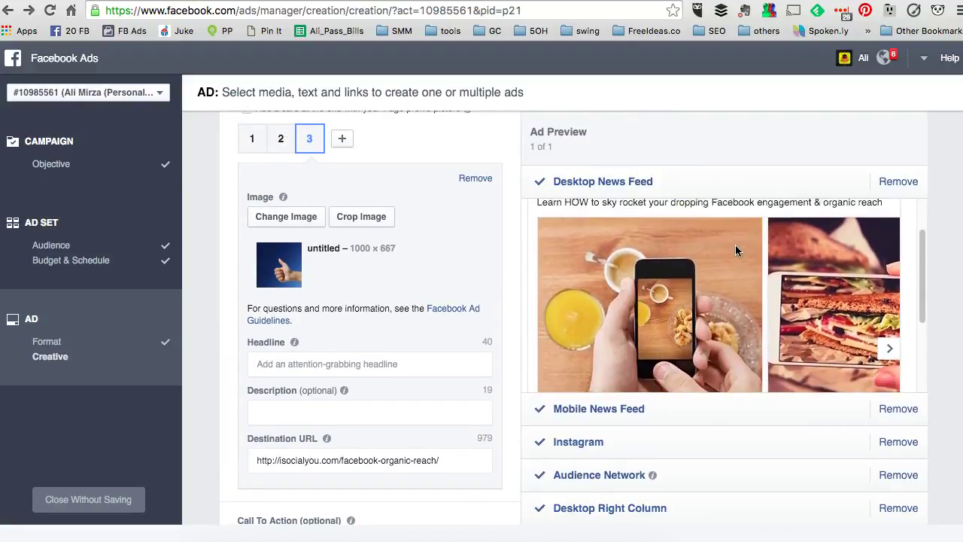
{"action": "scroll", "coordinate": [735, 245], "scroll_direction": "up", "scroll_amount": 1}
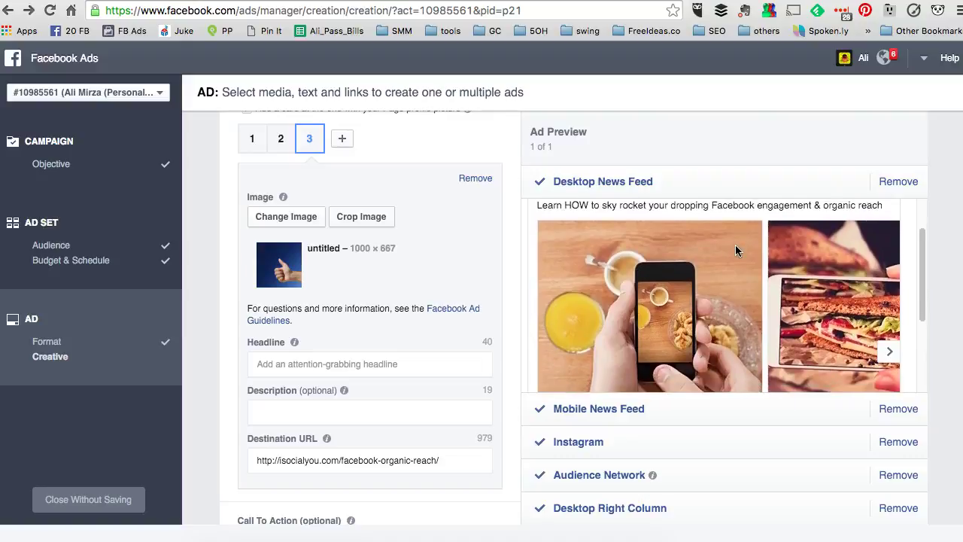
{"action": "left_click", "coordinate": [760, 272]}
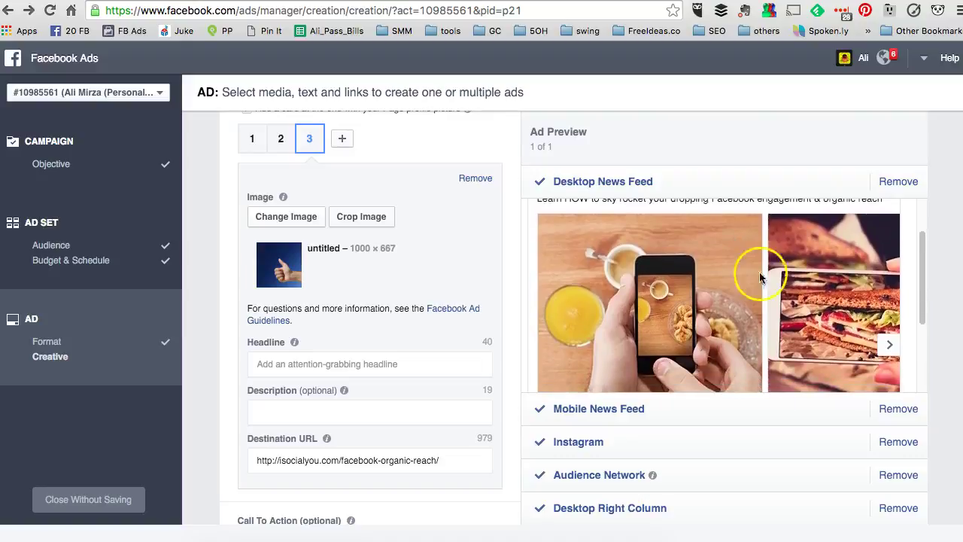
{"action": "left_click", "coordinate": [893, 345]}
{"action": "left_click", "coordinate": [892, 345]}
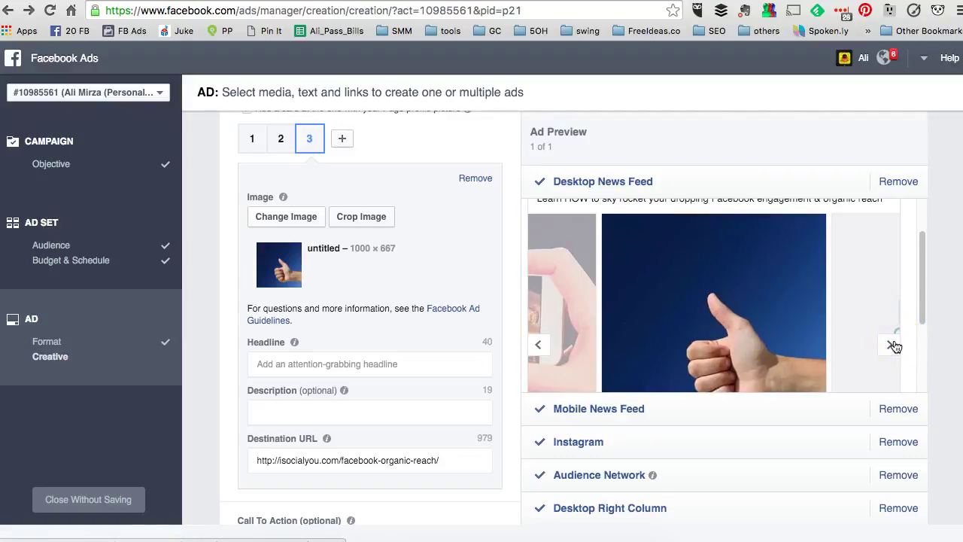
{"action": "left_click", "coordinate": [741, 298]}
{"action": "scroll", "coordinate": [743, 298], "scroll_direction": "down", "scroll_amount": 1}
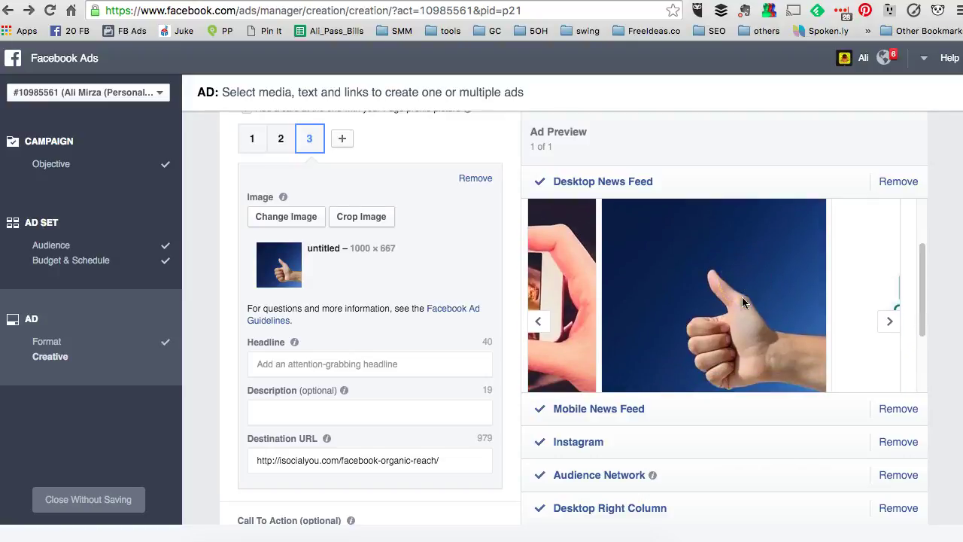
{"action": "left_click", "coordinate": [560, 321]}
{"action": "left_click", "coordinate": [538, 302]}
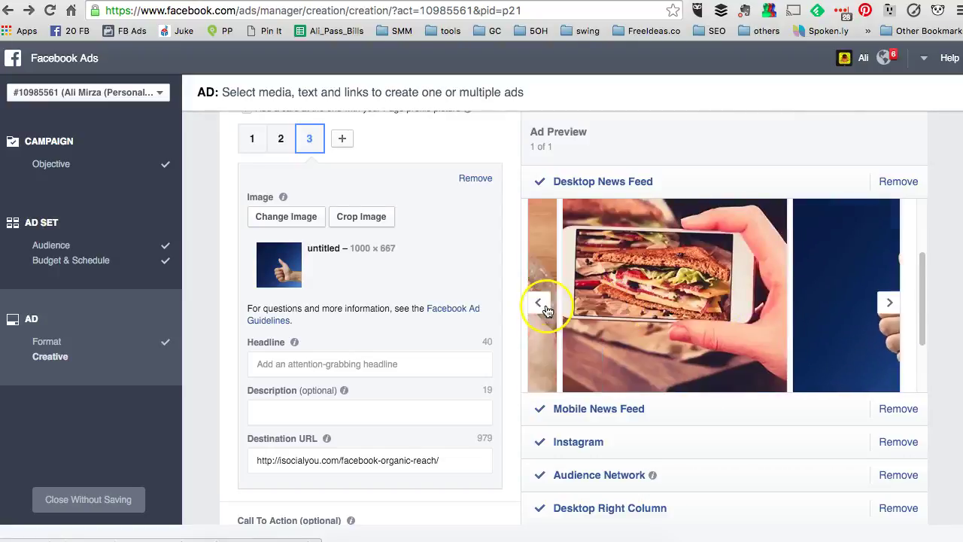
{"action": "left_click", "coordinate": [538, 302]}
{"action": "scroll", "coordinate": [669, 304], "scroll_direction": "down", "scroll_amount": 2}
- Expand and browse the Mobile News Feed preview
{"action": "left_click", "coordinate": [618, 416]}
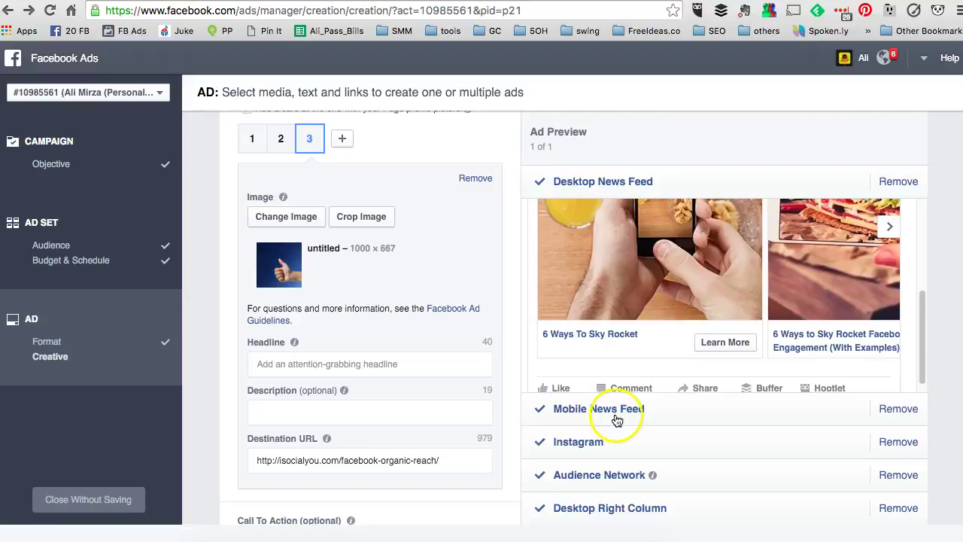
{"action": "left_click", "coordinate": [703, 274]}
{"action": "scroll", "coordinate": [703, 276], "scroll_direction": "down", "scroll_amount": 2}
{"action": "scroll", "coordinate": [703, 280], "scroll_direction": "down", "scroll_amount": 1}
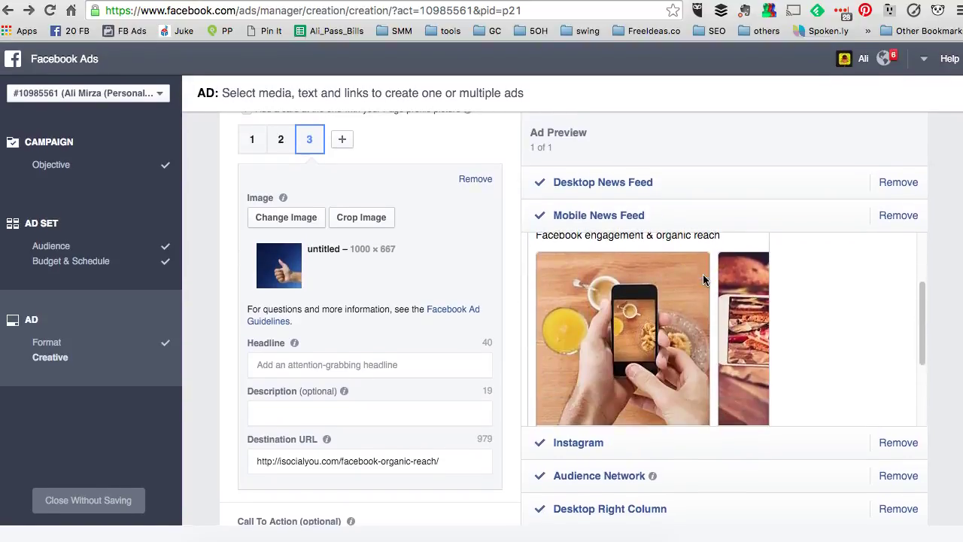
{"action": "left_click", "coordinate": [763, 333]}
{"action": "scroll", "coordinate": [763, 333], "scroll_direction": "up", "scroll_amount": 2}
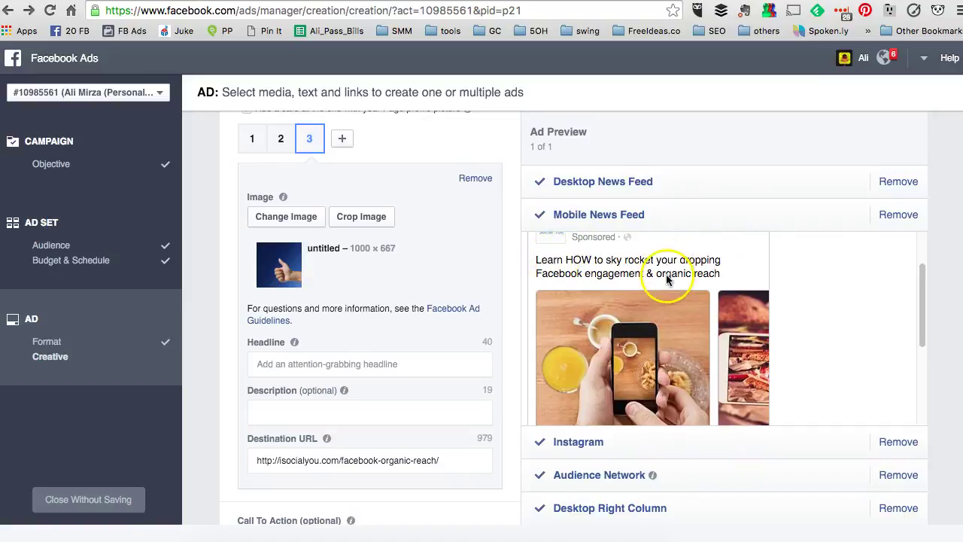
{"action": "scroll", "coordinate": [666, 274], "scroll_direction": "down", "scroll_amount": 3}
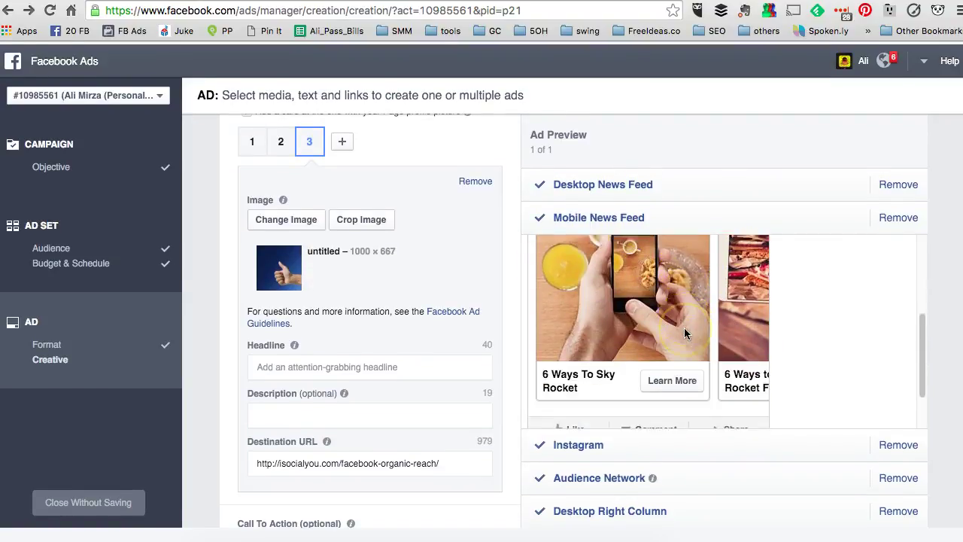
{"action": "scroll", "coordinate": [684, 328], "scroll_direction": "down", "scroll_amount": 3}
- Expand the Instagram preview and advance through its sandwich and thumbs-up cards
{"action": "left_click", "coordinate": [609, 445]}
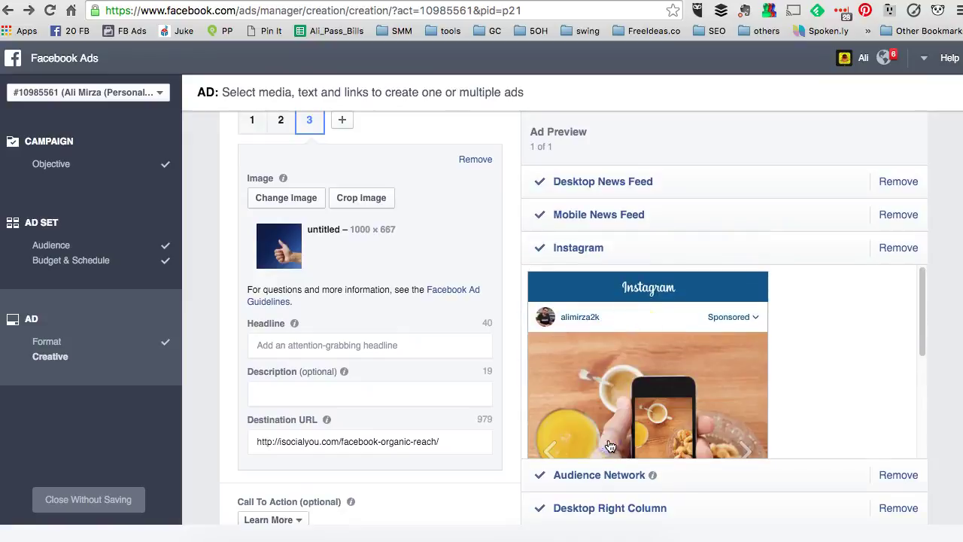
{"action": "scroll", "coordinate": [627, 290], "scroll_direction": "down", "scroll_amount": 2}
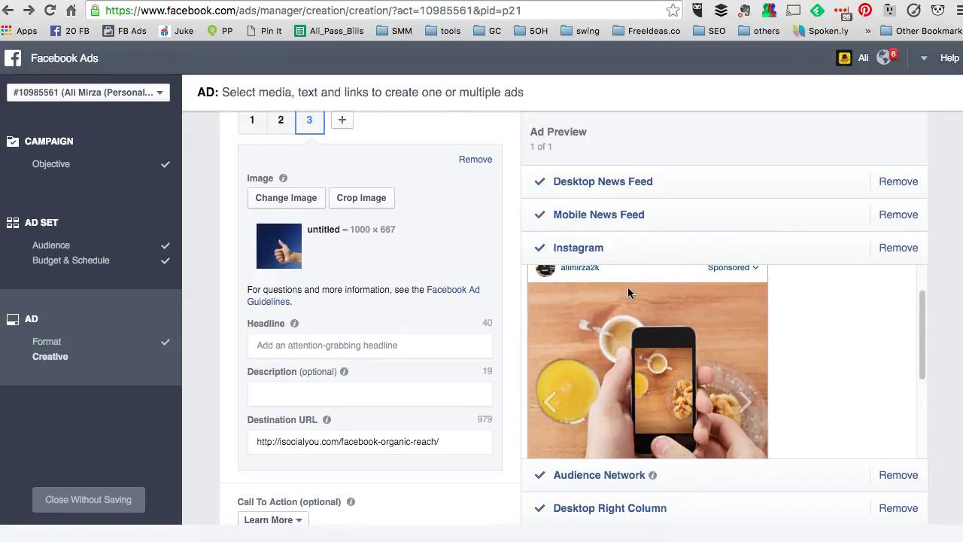
{"action": "left_click", "coordinate": [745, 402]}
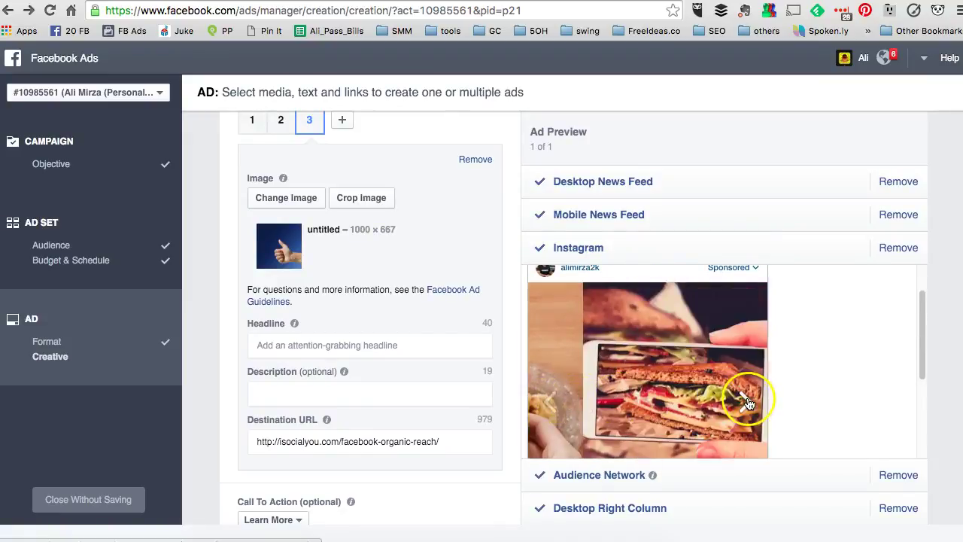
{"action": "left_click", "coordinate": [745, 403]}
{"action": "left_click", "coordinate": [745, 402]}
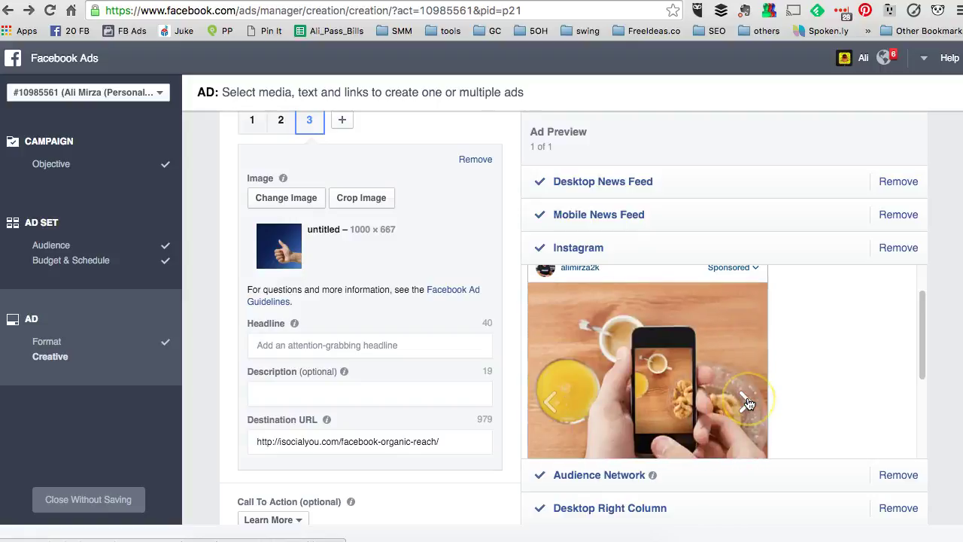
{"action": "scroll", "coordinate": [727, 344], "scroll_direction": "down", "scroll_amount": 5}
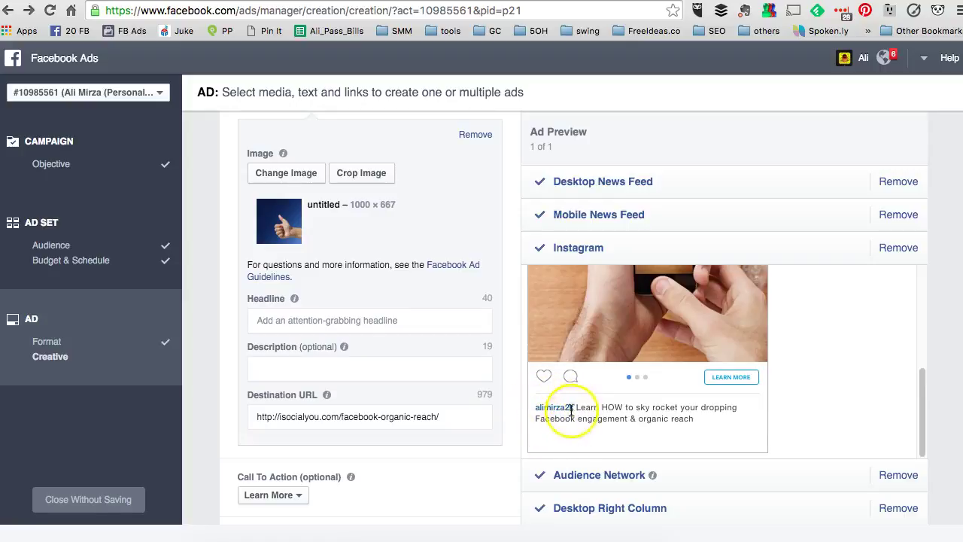
{"action": "scroll", "coordinate": [430, 384], "scroll_direction": "up", "scroll_amount": 5}
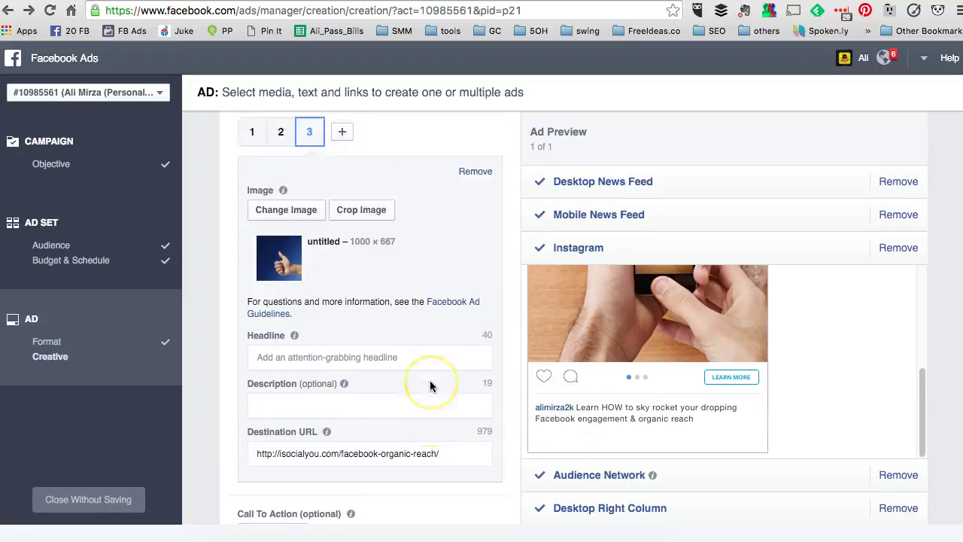
{"action": "scroll", "coordinate": [429, 380], "scroll_direction": "up", "scroll_amount": 2}
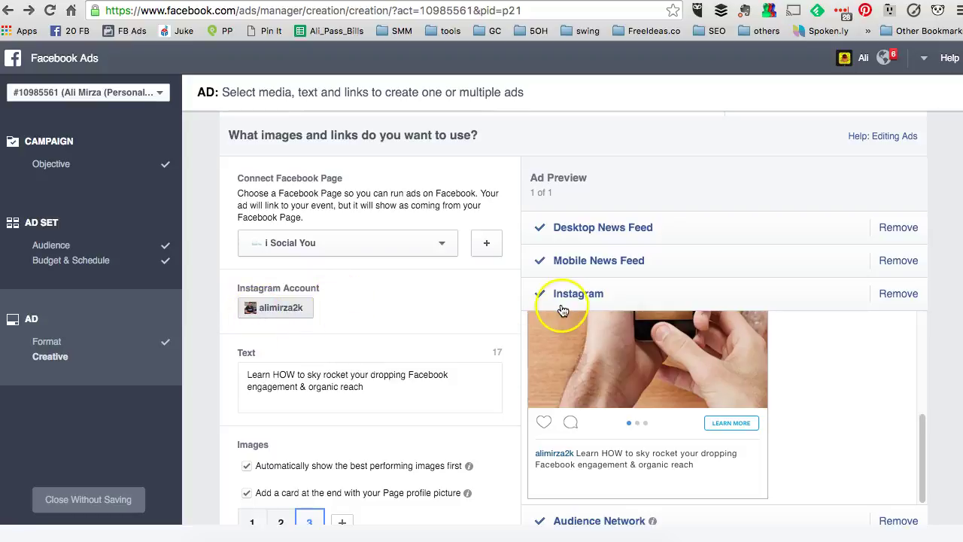
- Scroll the placements list down to the order buttons and back up
{"action": "scroll", "coordinate": [655, 333], "scroll_direction": "down", "scroll_amount": 4}
{"action": "scroll", "coordinate": [655, 333], "scroll_direction": "down", "scroll_amount": 3}
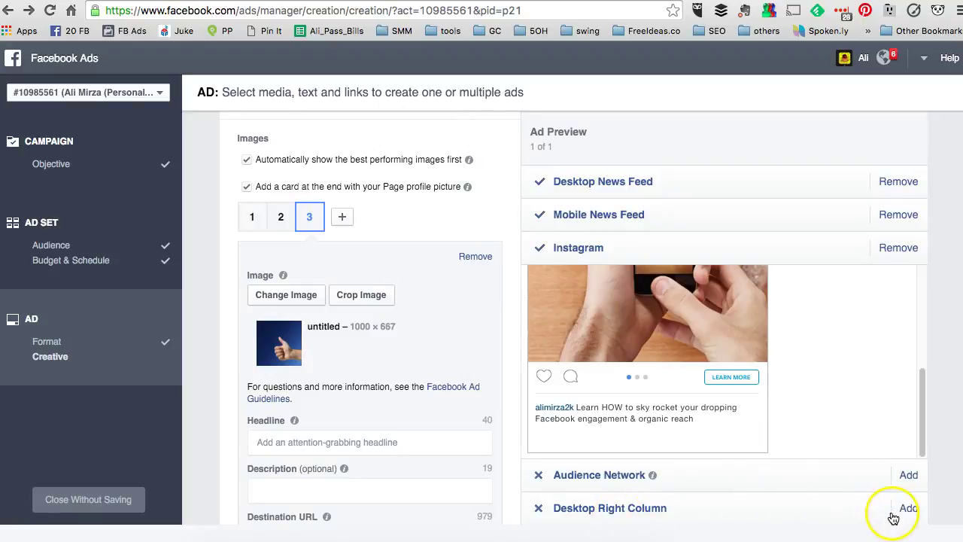
{"action": "scroll", "coordinate": [952, 340], "scroll_direction": "down", "scroll_amount": 6}
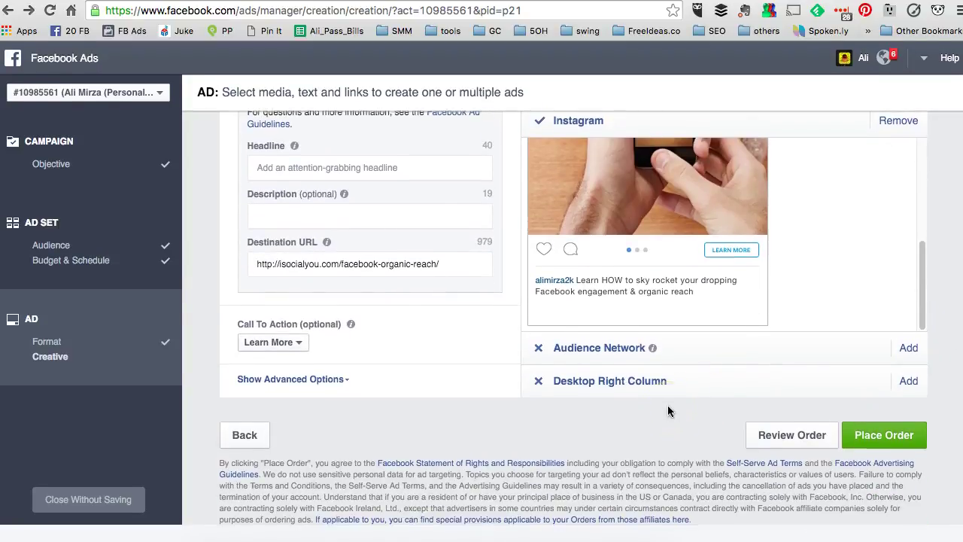
{"action": "scroll", "coordinate": [668, 410], "scroll_direction": "up", "scroll_amount": 2}
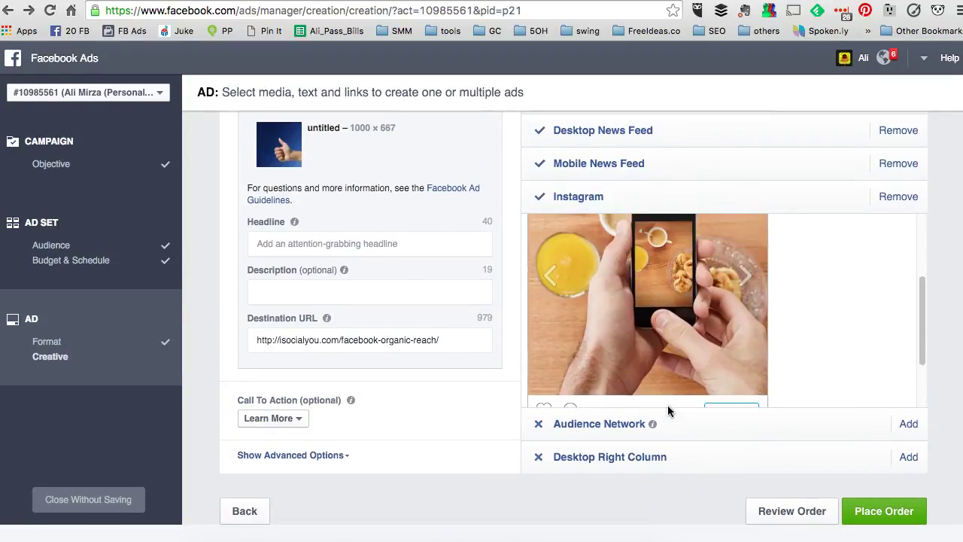
{"action": "scroll", "coordinate": [668, 406], "scroll_direction": "up", "scroll_amount": 3}
{"action": "scroll", "coordinate": [667, 411], "scroll_direction": "up", "scroll_amount": 1}
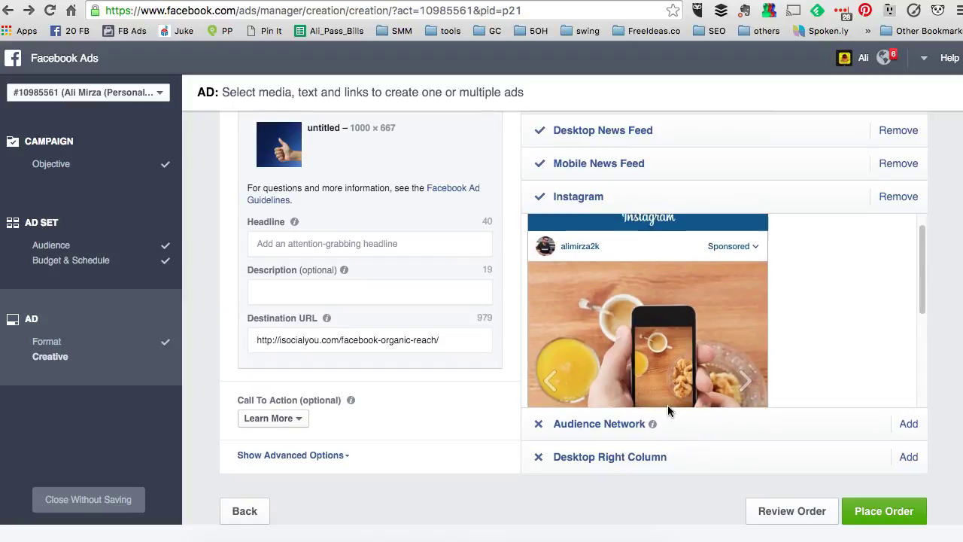
- Place the carousel ad order and continue past the 'Your Order Has Been Placed' dialog
{"action": "left_click", "coordinate": [875, 518]}
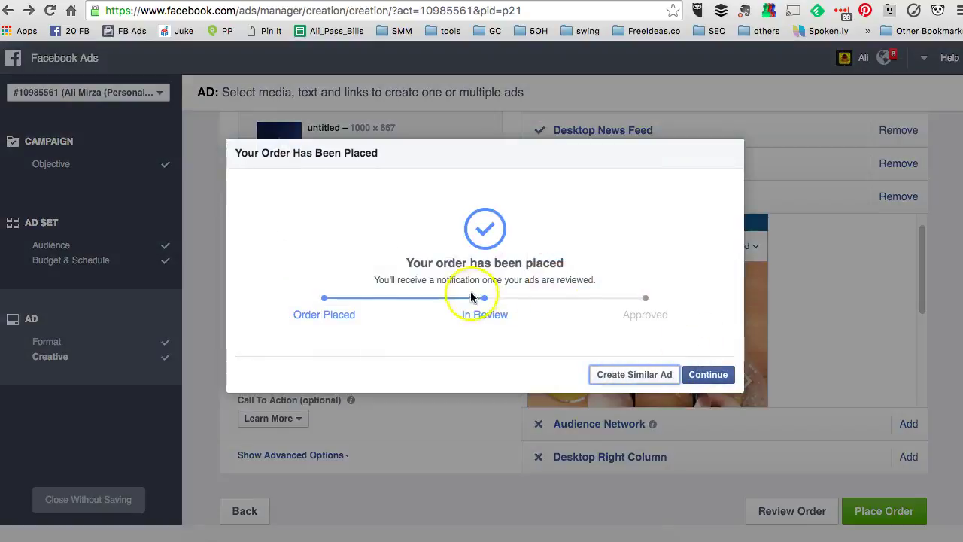
{"action": "left_click", "coordinate": [706, 375]}
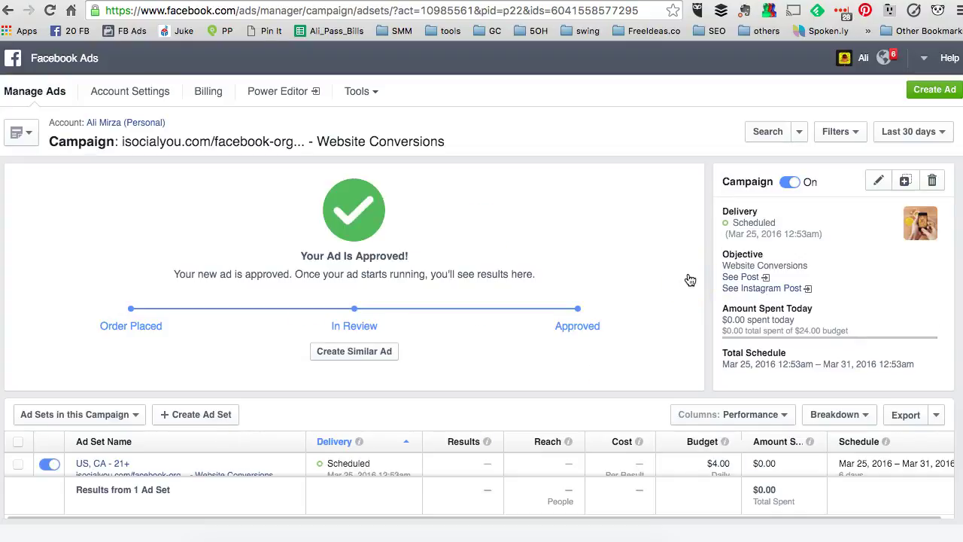
- Review the 'Your Ad Is Approved' panel, then go back via Manage Ads
{"action": "scroll", "coordinate": [690, 280], "scroll_direction": "down", "scroll_amount": 2}
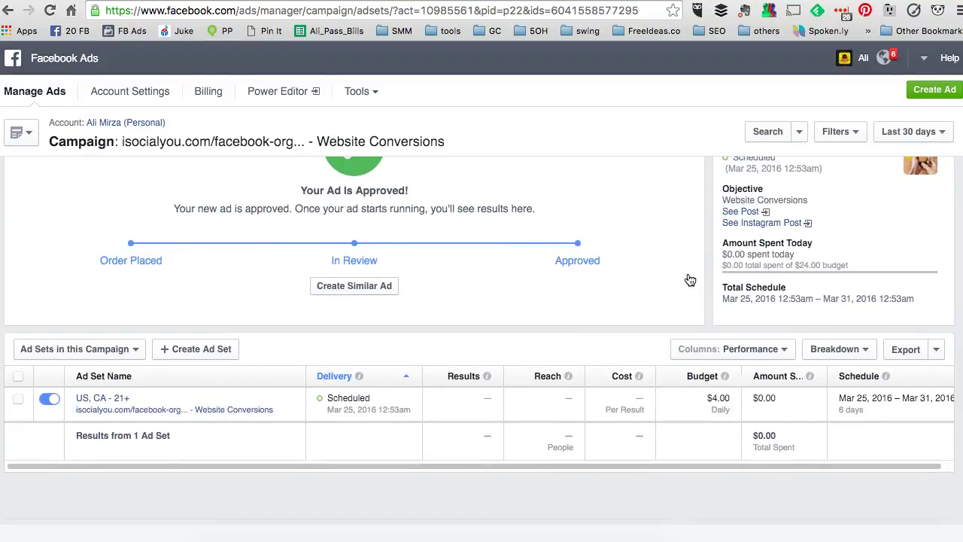
{"action": "scroll", "coordinate": [690, 280], "scroll_direction": "up", "scroll_amount": 2}
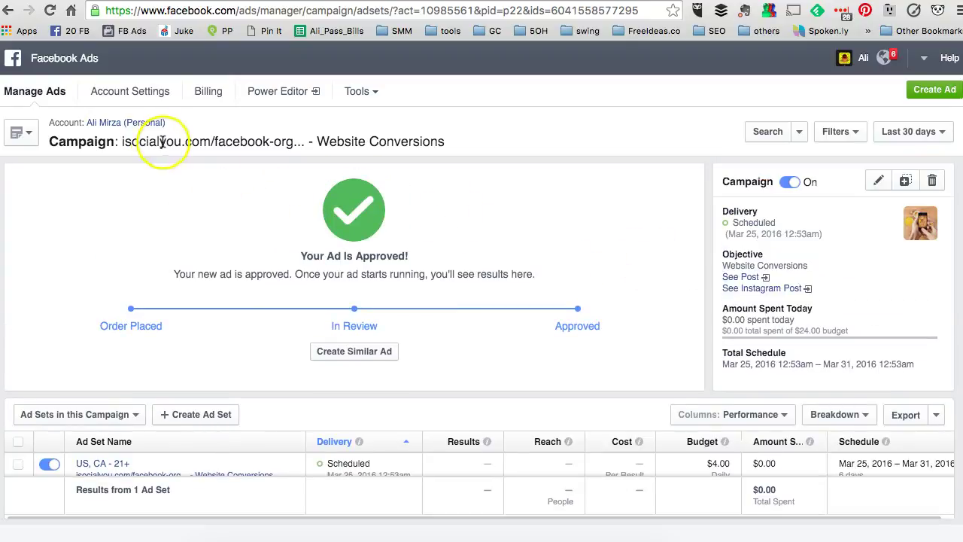
{"action": "left_click", "coordinate": [190, 155]}
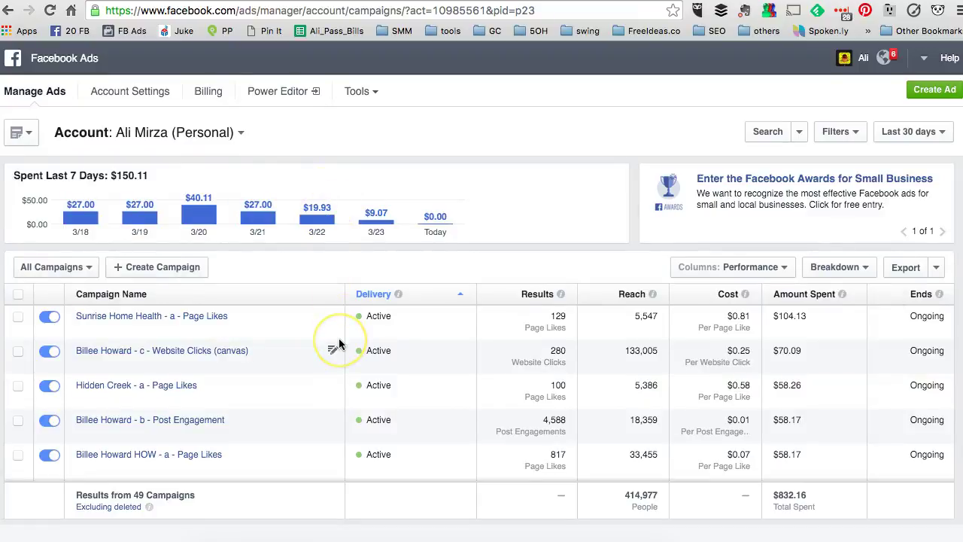
- Scroll the ad set row to check its Mar 25–31 schedule and $4.00 daily budget
{"action": "scroll", "coordinate": [339, 345], "scroll_direction": "down", "scroll_amount": 5}
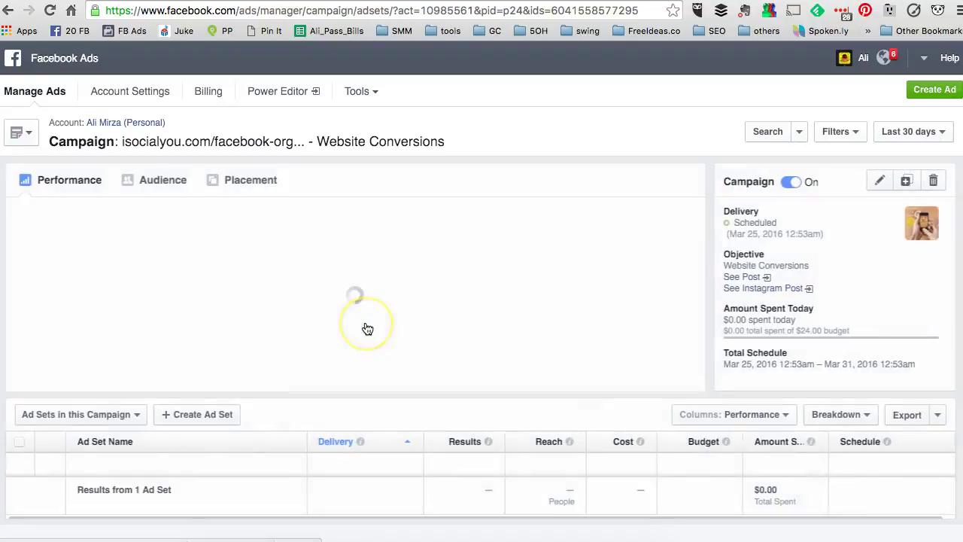
{"action": "scroll", "coordinate": [368, 329], "scroll_direction": "down", "scroll_amount": 2}
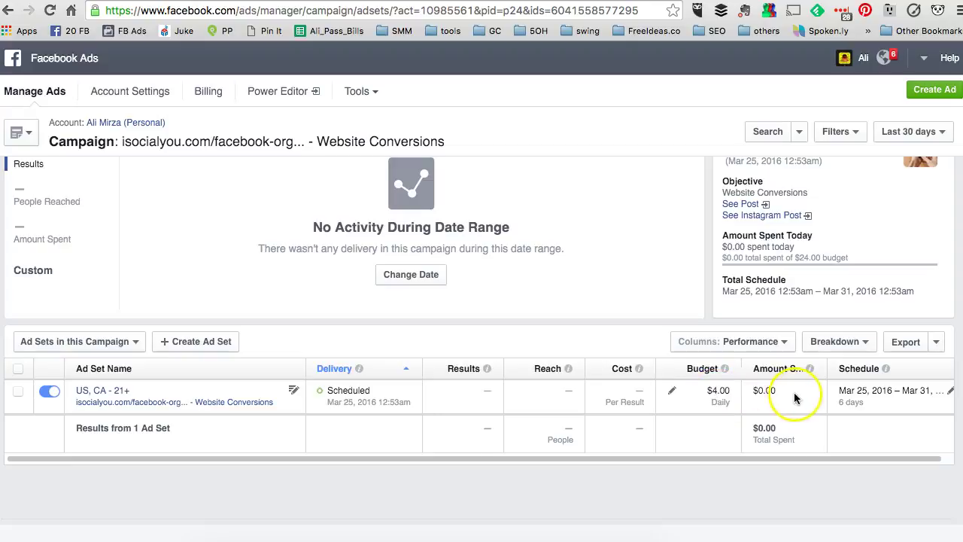
{"action": "scroll", "coordinate": [858, 388], "scroll_direction": "right", "scroll_amount": 1}
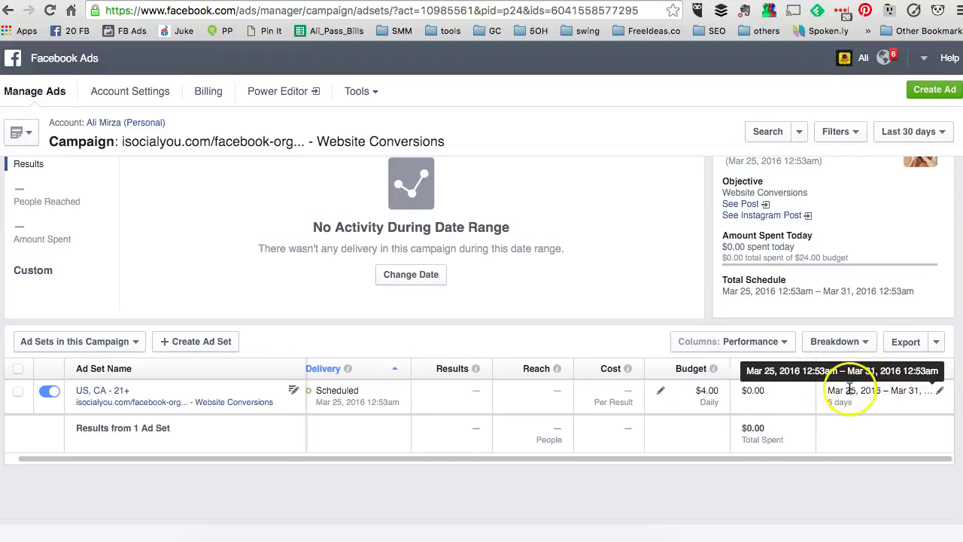
{"action": "scroll", "coordinate": [843, 393], "scroll_direction": "left", "scroll_amount": 1}
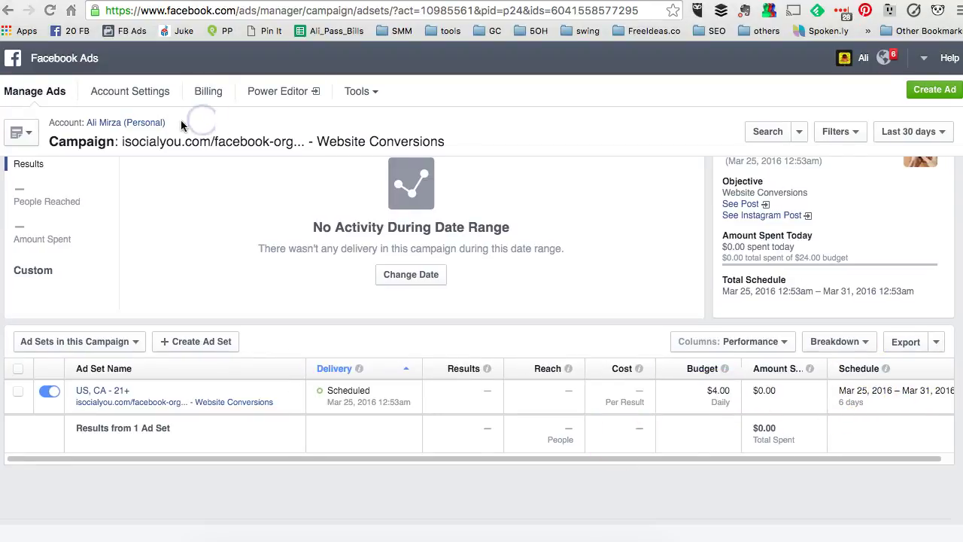